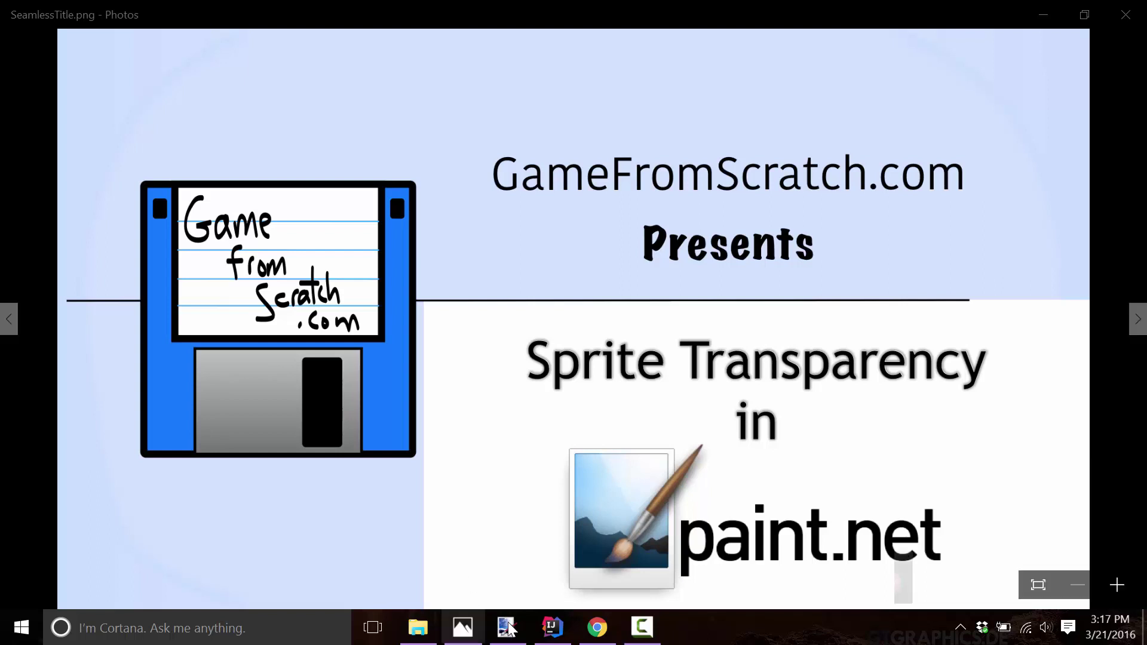
- Leave the Photos title card and bring the Chrome browser to the front
left_click(593, 630)
- Open the Free Airplane Sprite Pack topic and scroll down to its aircraft sprite sheet
left_click(278, 10)
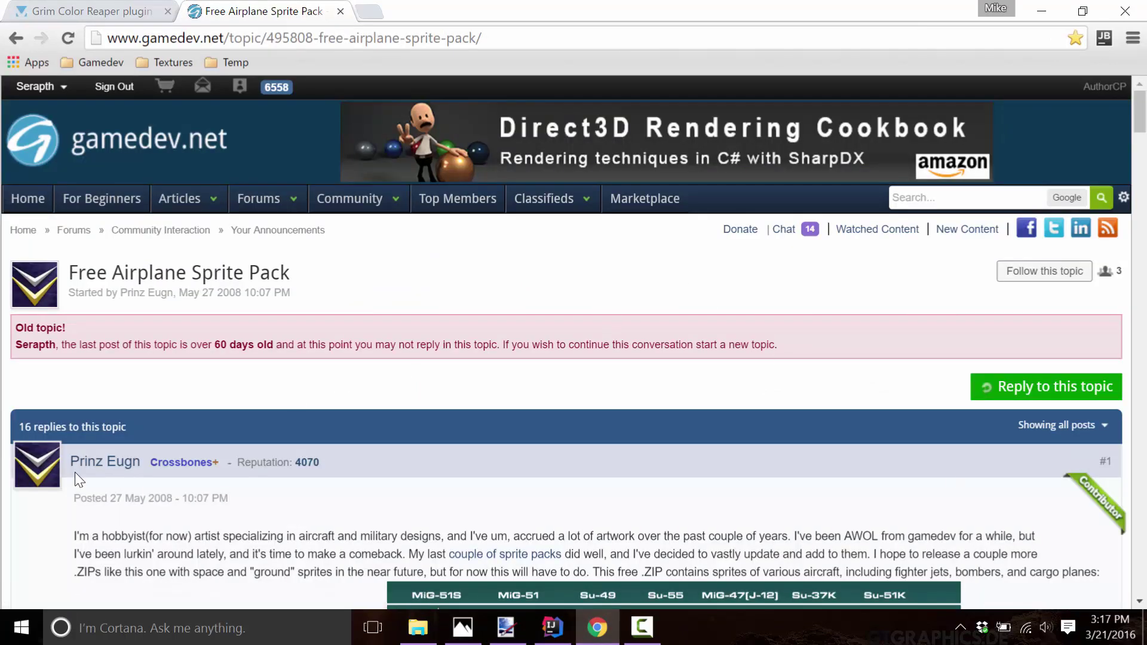
scroll(813, 504, "down", 5)
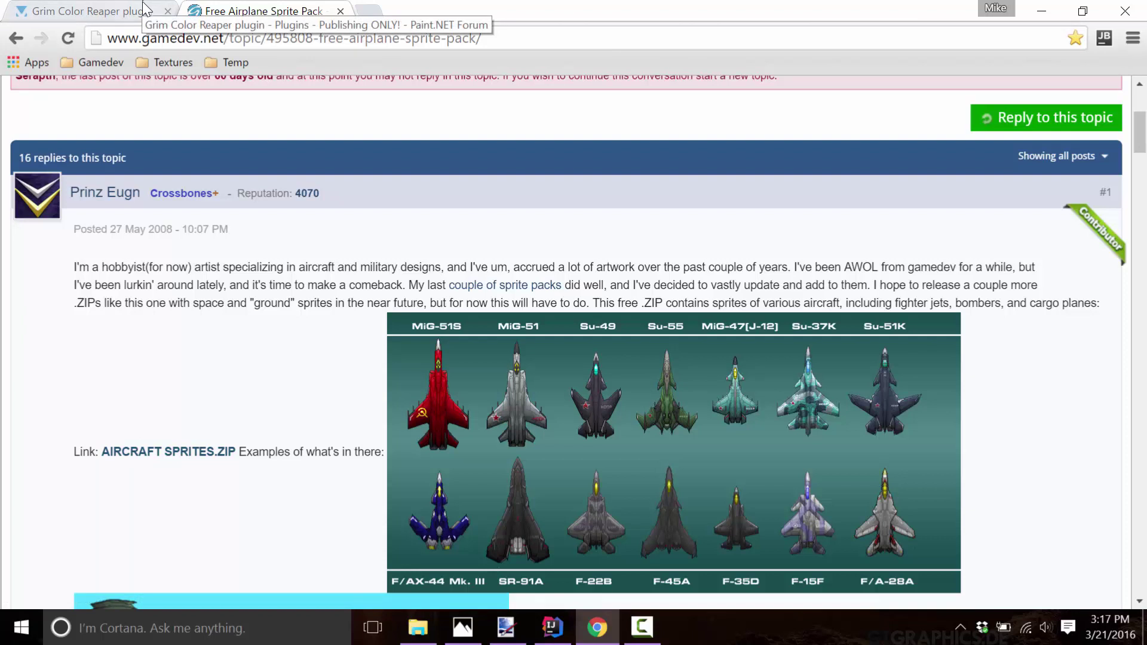
left_click(504, 628)
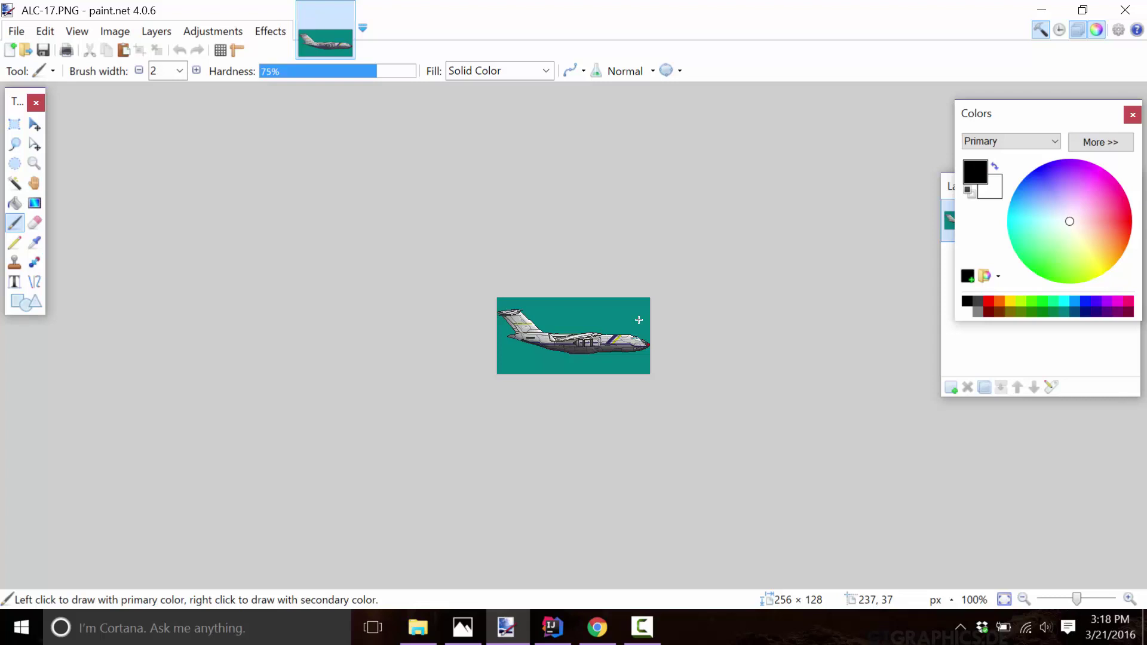
- Run the LÖVE sprites project from IntelliJ to see the teal-backed airplane, then return to paint.net
left_click(551, 628)
left_click(1039, 55)
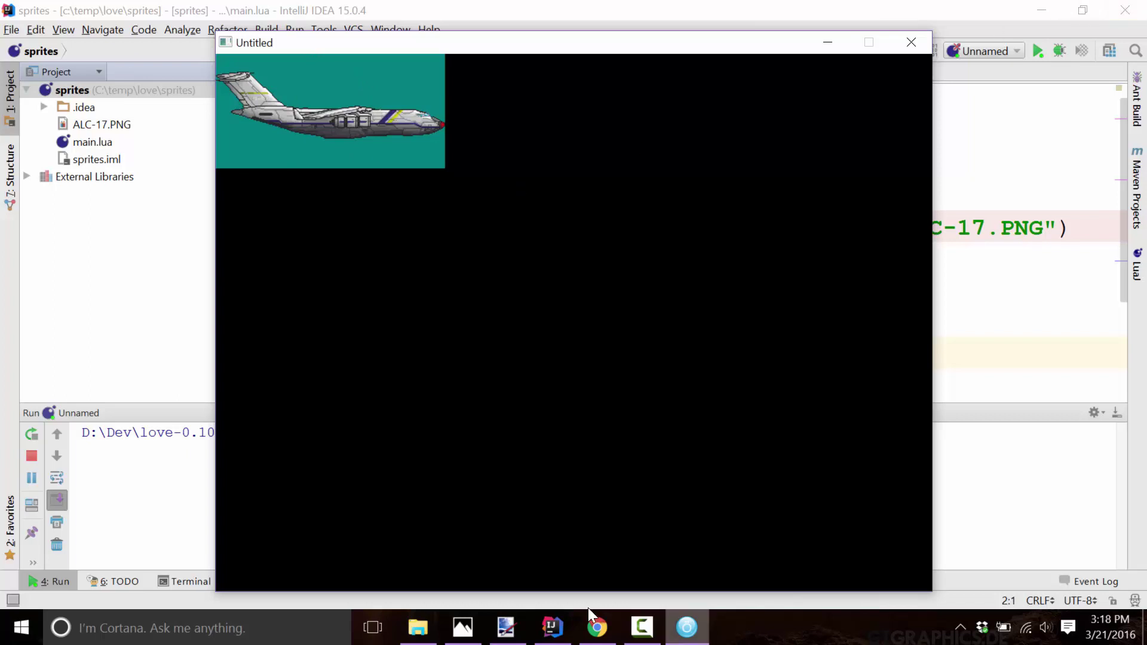
left_click(507, 638)
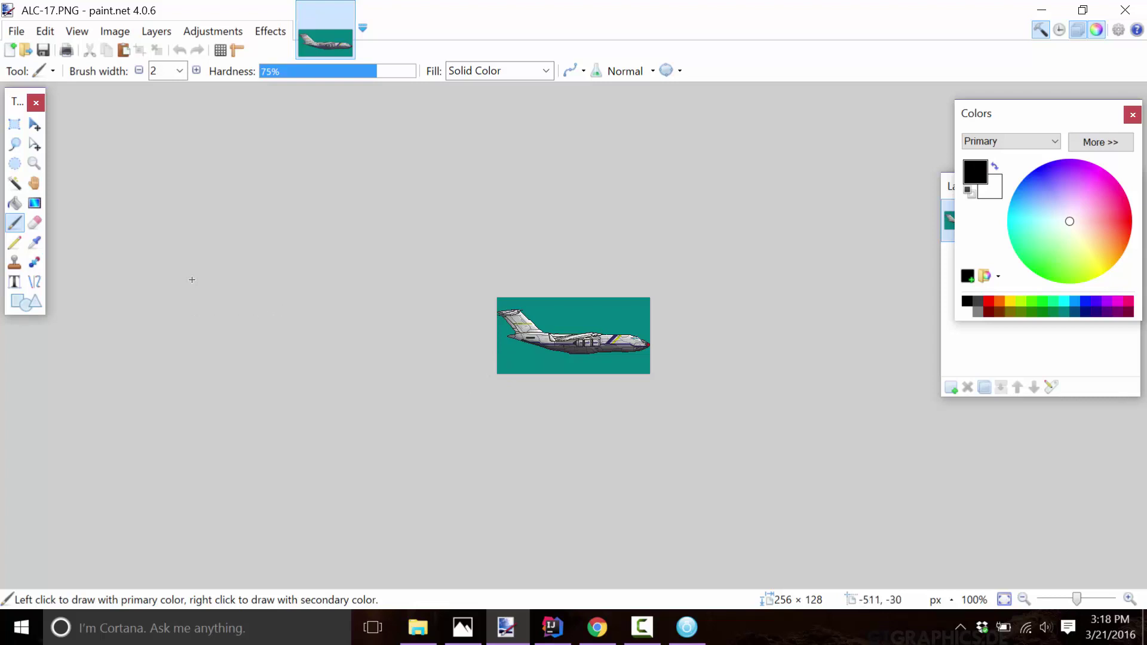
- With Magic Wand at 20% tolerance, delete the teal above and below the plane, then save ALC-17.PNG
left_click(14, 183)
left_click(589, 332)
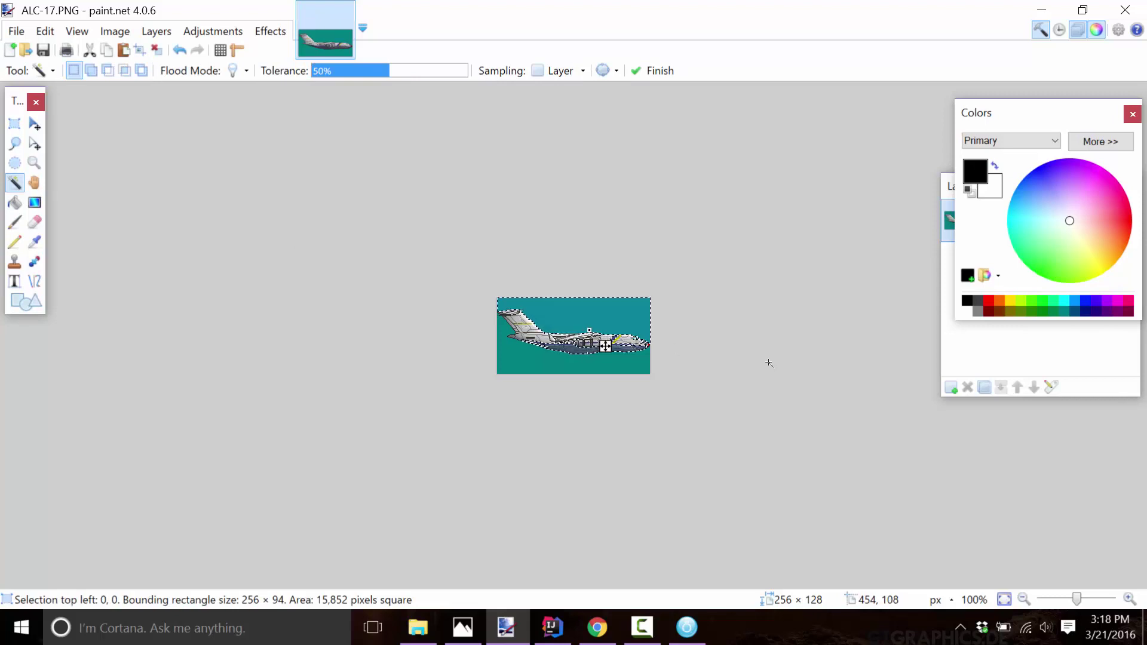
left_click(343, 71)
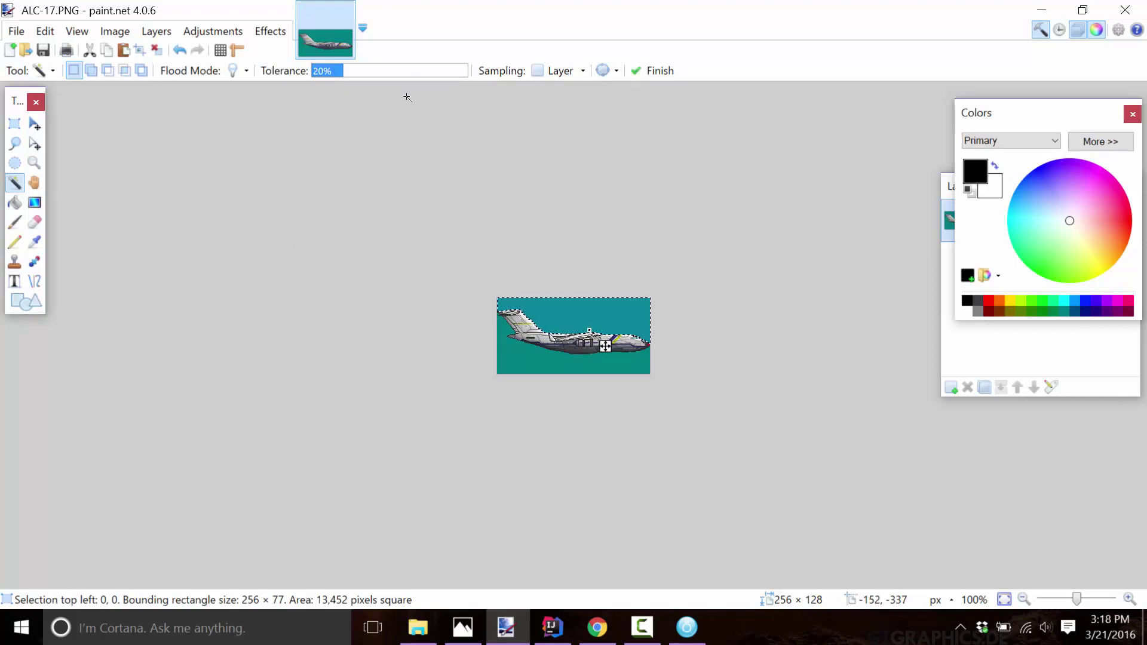
key("Delete")
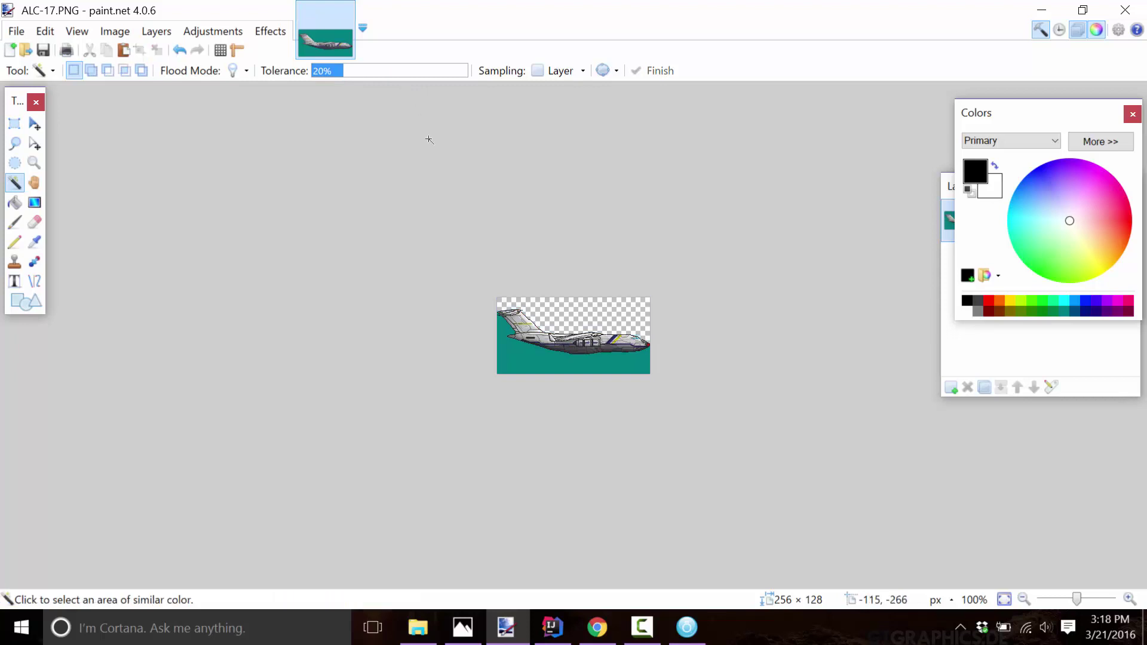
left_click(524, 360)
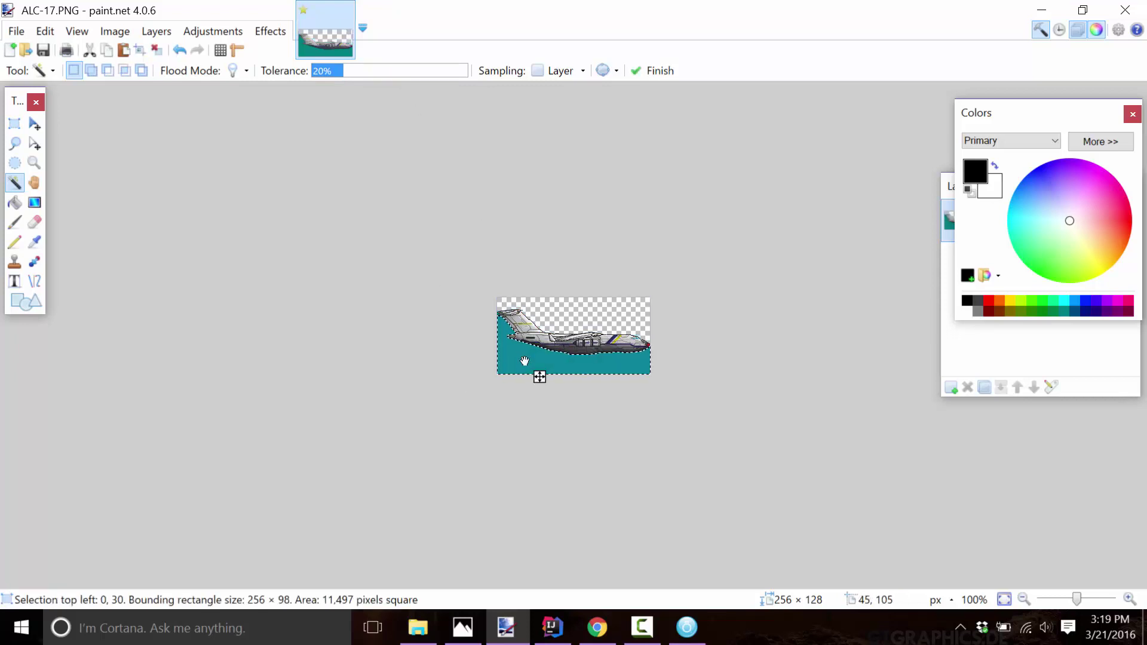
key("Delete")
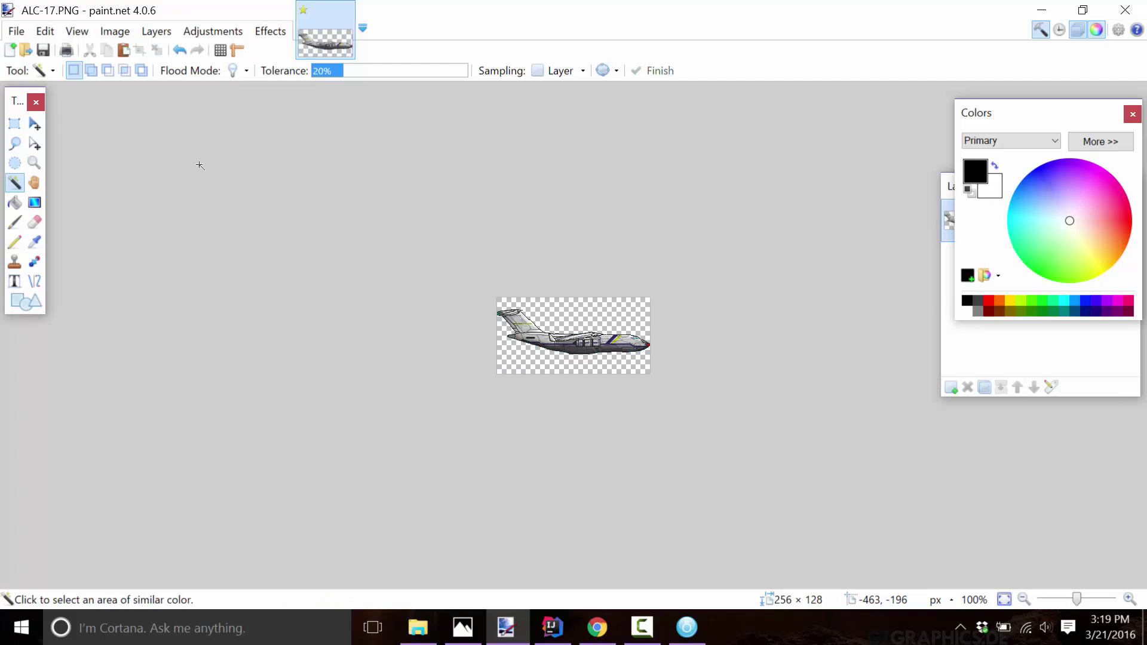
left_click(43, 50)
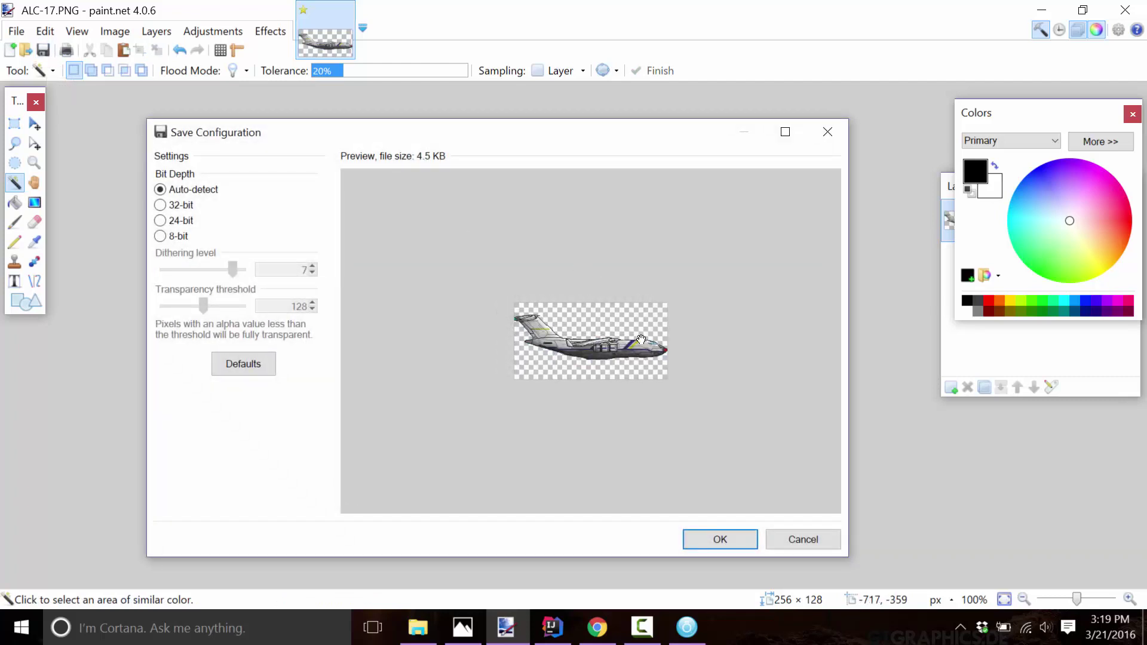
left_click(703, 539)
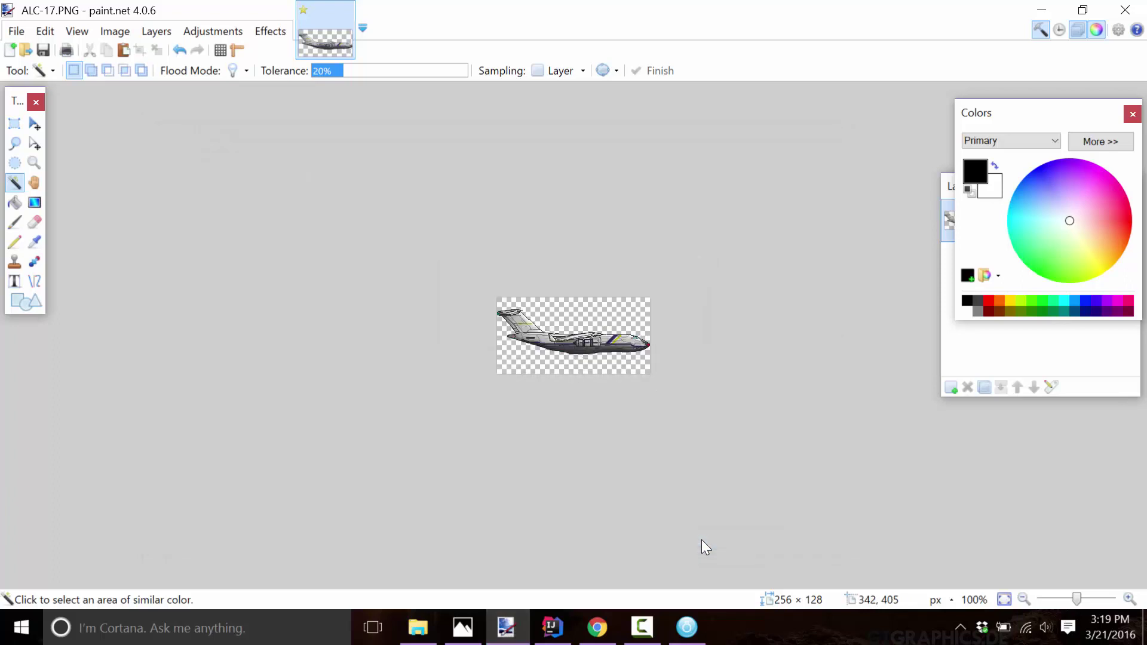
- Close the old game window, rerun the LÖVE project to check the transparent sprite, then close it
mouse_move(583, 622)
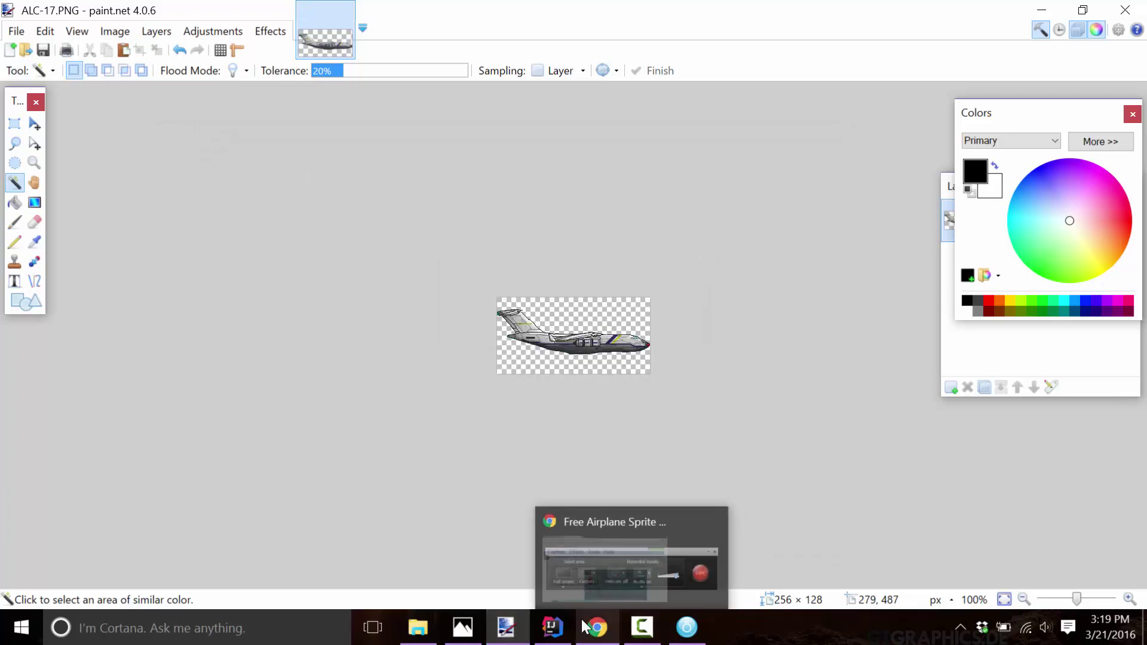
left_click(686, 625)
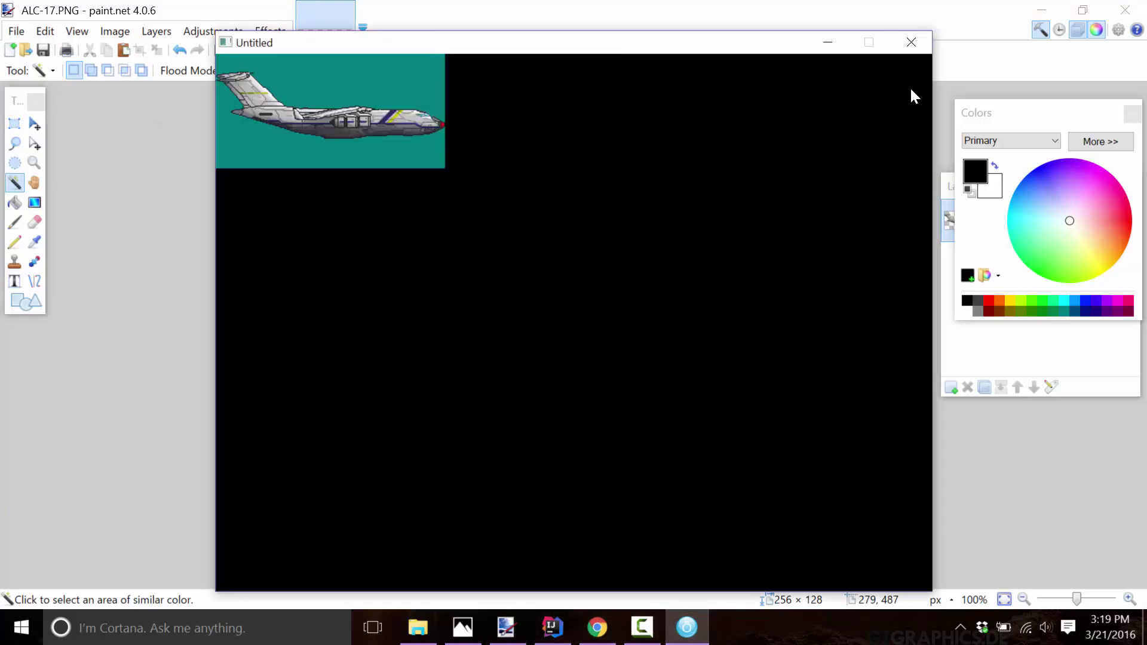
left_click(911, 42)
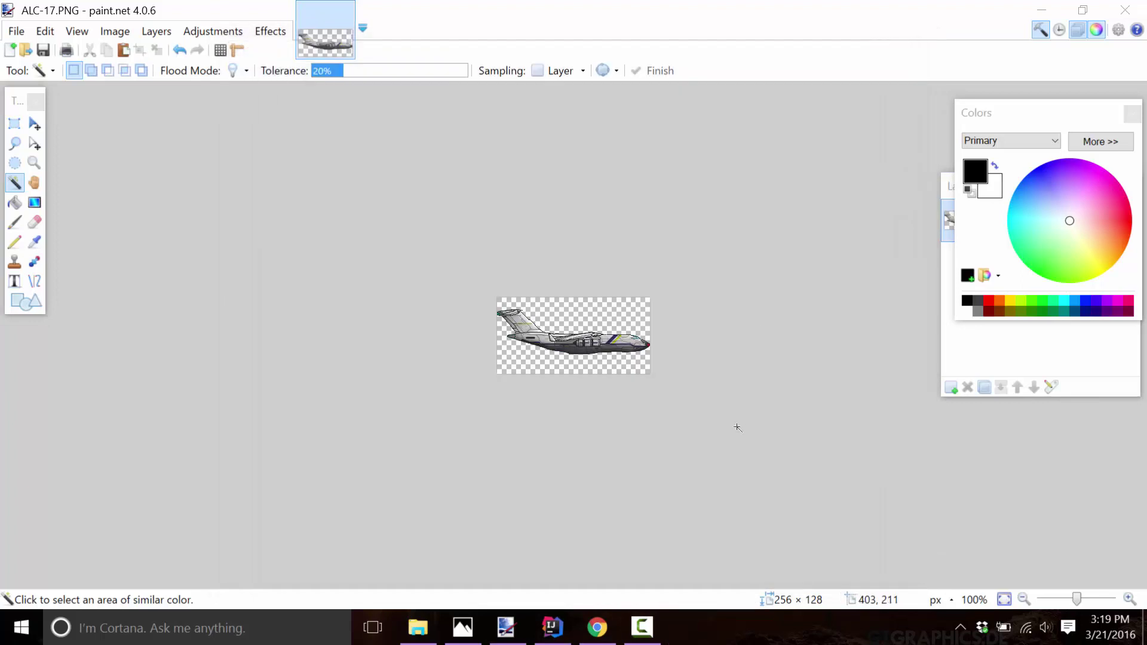
left_click(550, 626)
left_click(1045, 52)
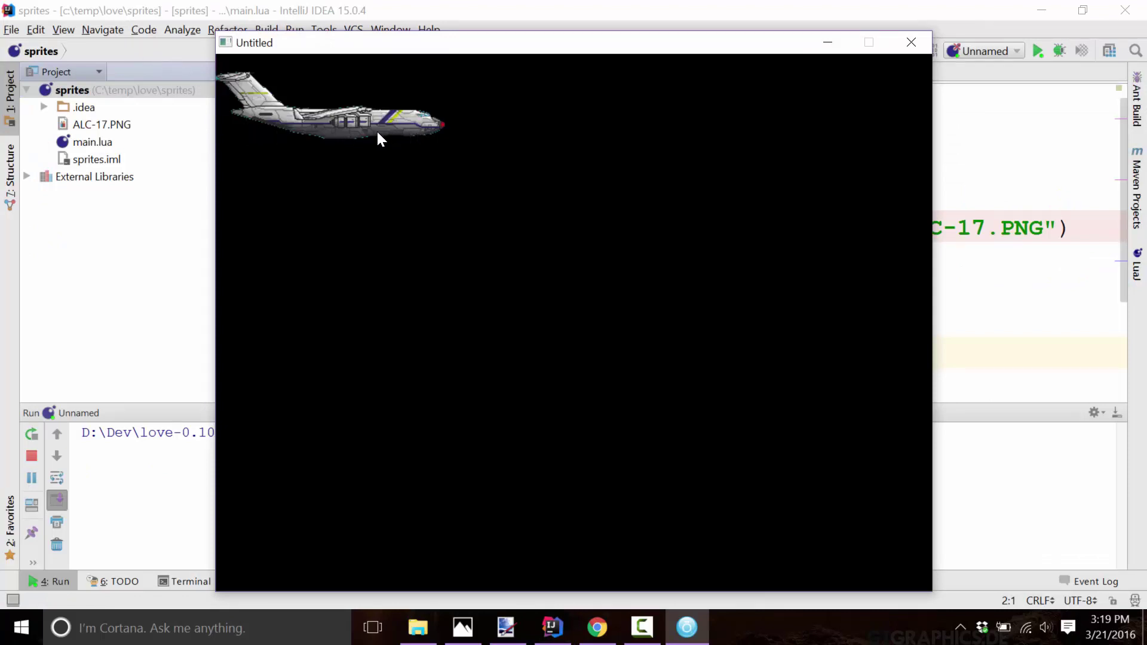
left_click(911, 42)
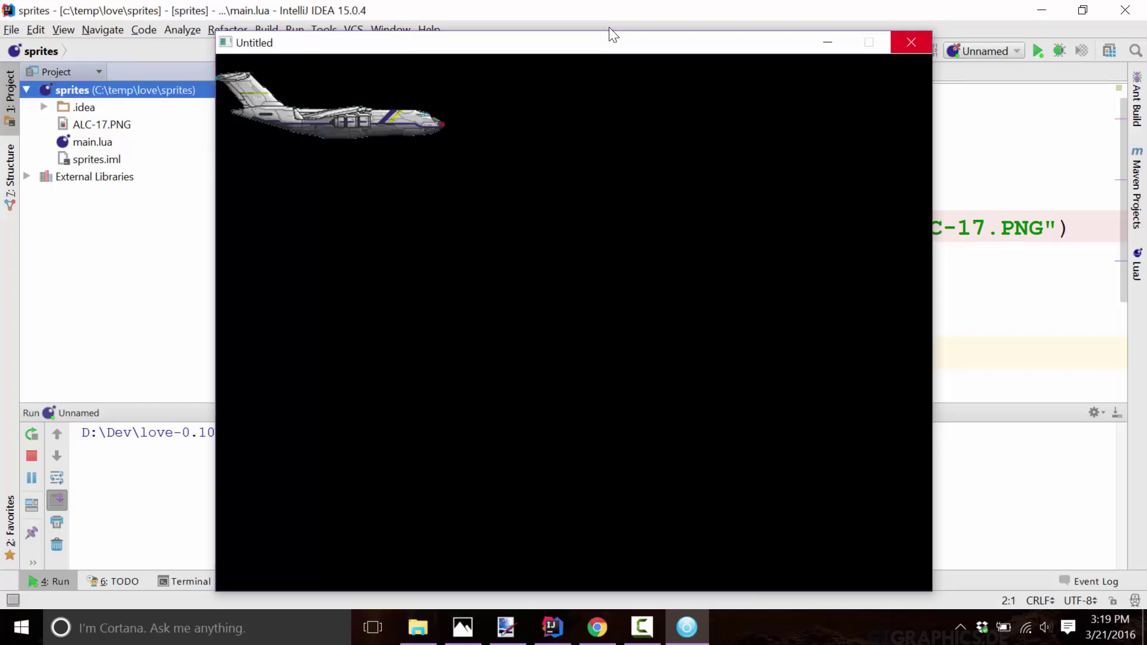
- Zoom in on the airplane in paint.net to 600% to inspect the teal fringe pixels
mouse_move(550, 634)
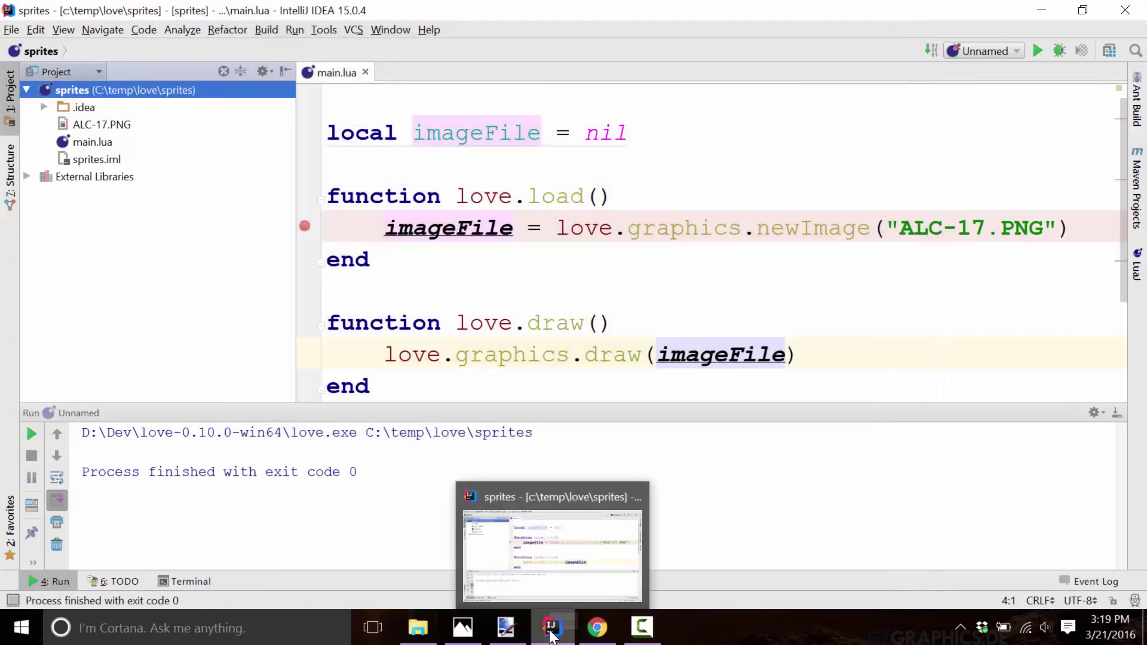
left_click(506, 627)
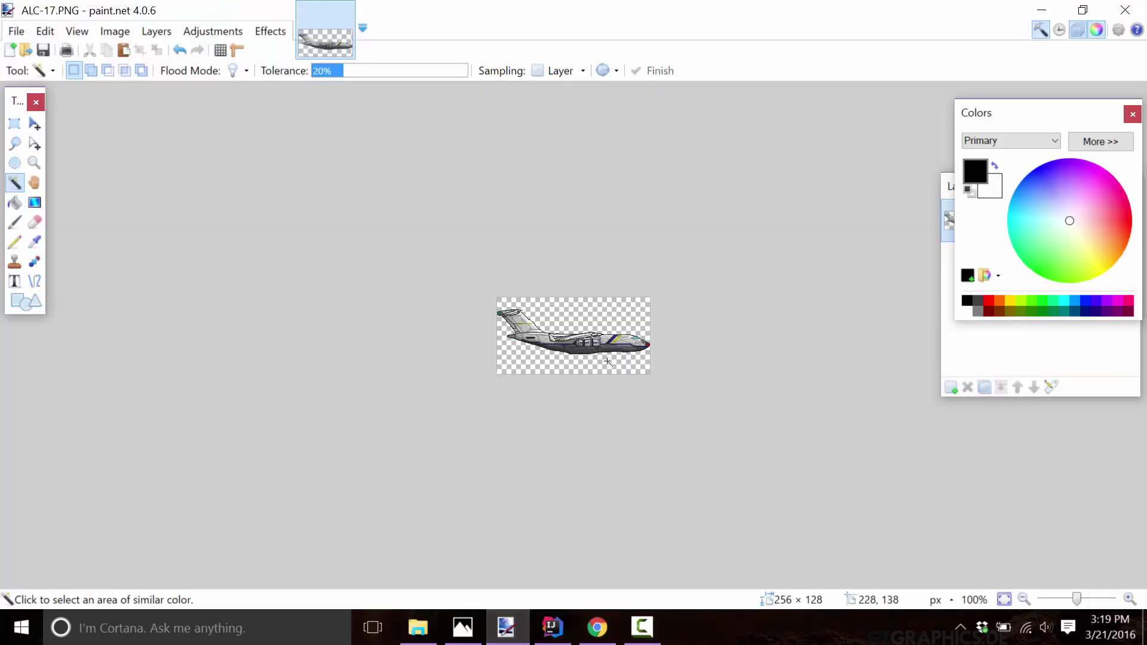
left_click(34, 163)
left_click(538, 342)
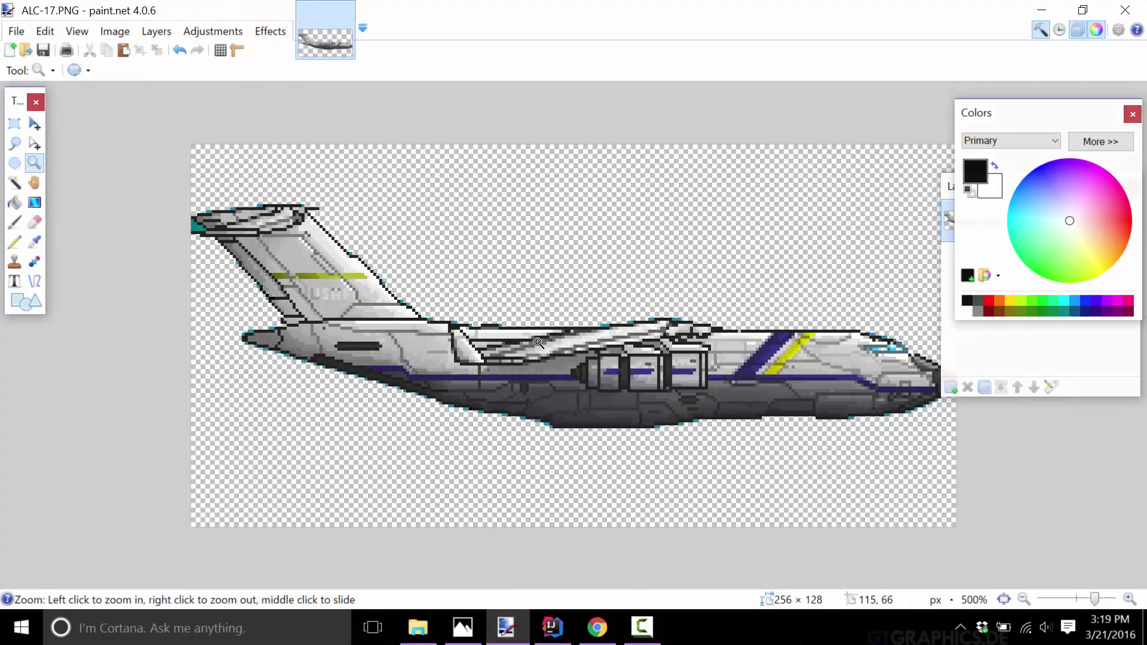
left_click(538, 342)
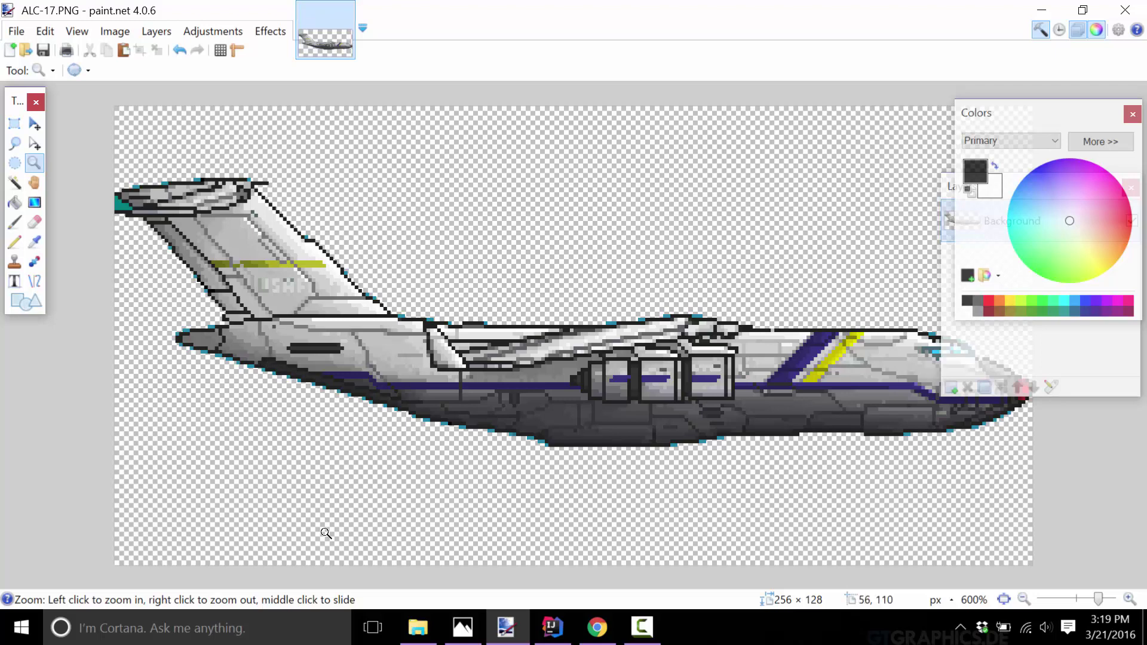
- In Chrome, open the Grim Color Reaper topic and scroll to its thumbnails and GrimColorReaper.zip
left_click(606, 634)
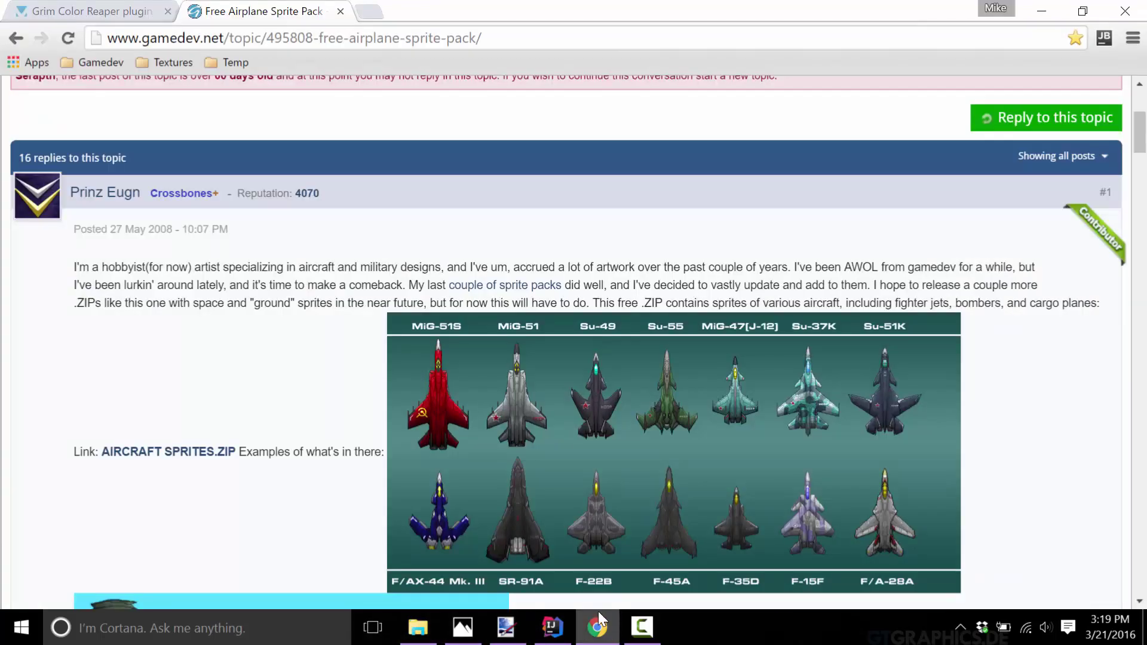
left_click(71, 9)
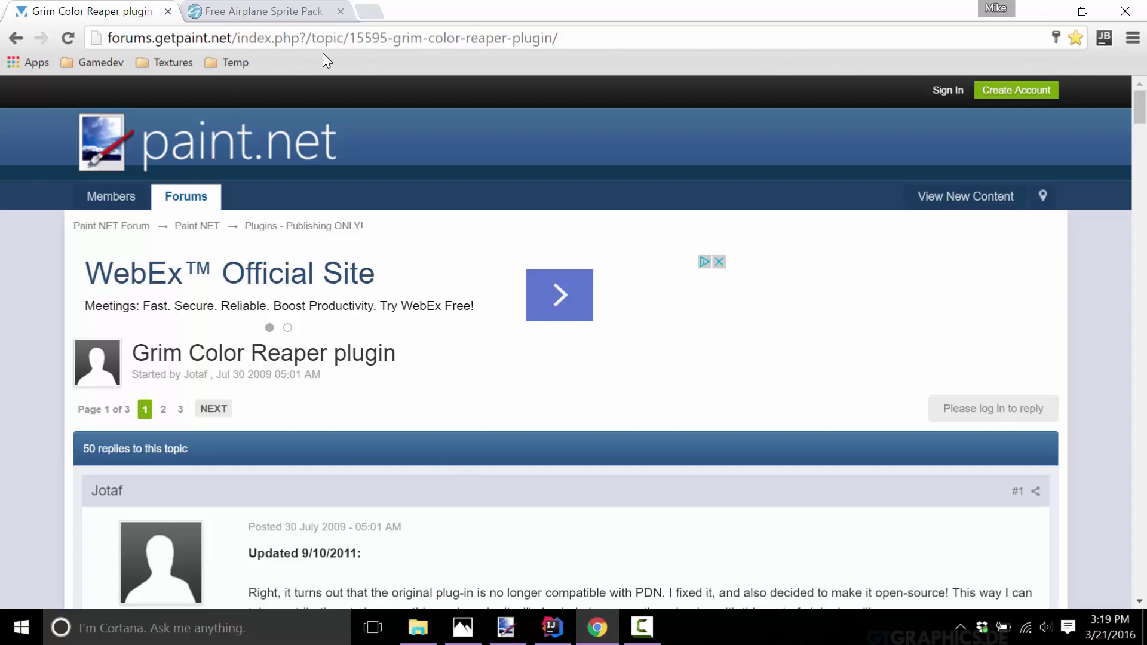
scroll(782, 442, "down", 7)
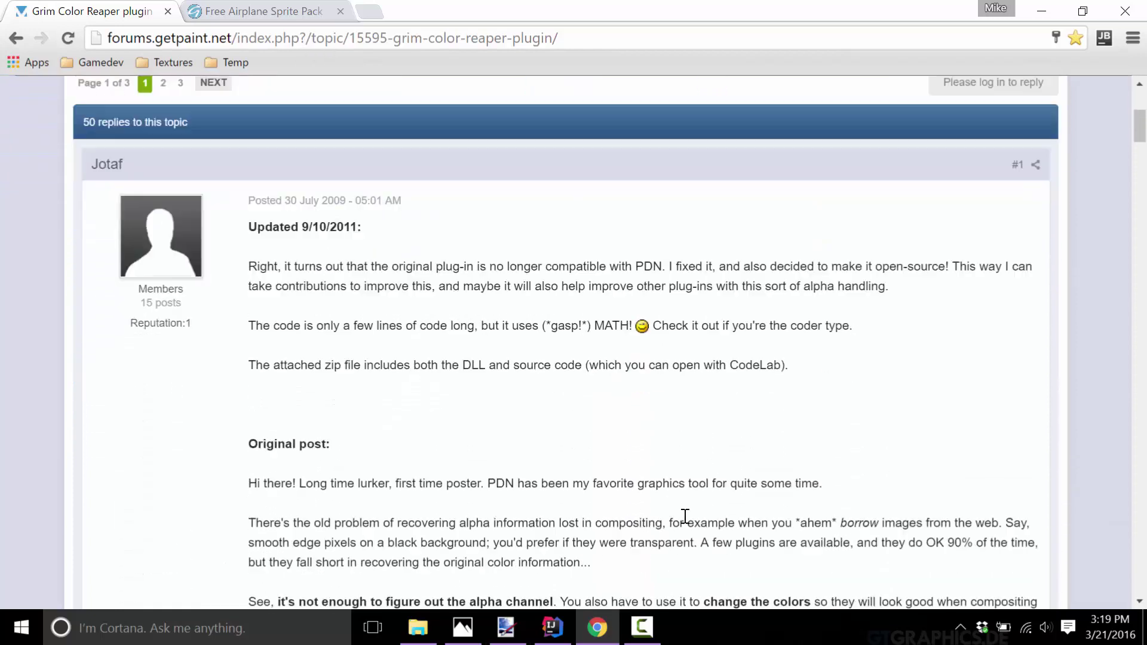
scroll(326, 484, "down", 3)
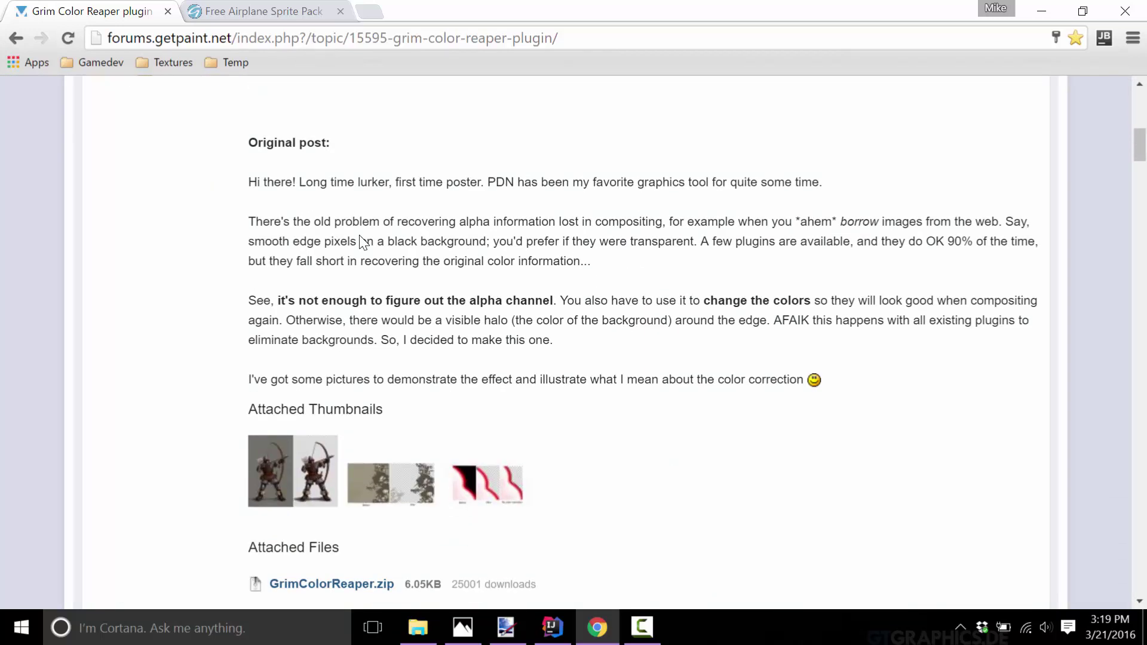
- Browse Windows (C:) > Program Files > paint.net > Effects to view plugins, then return to the forum post
left_click(412, 635)
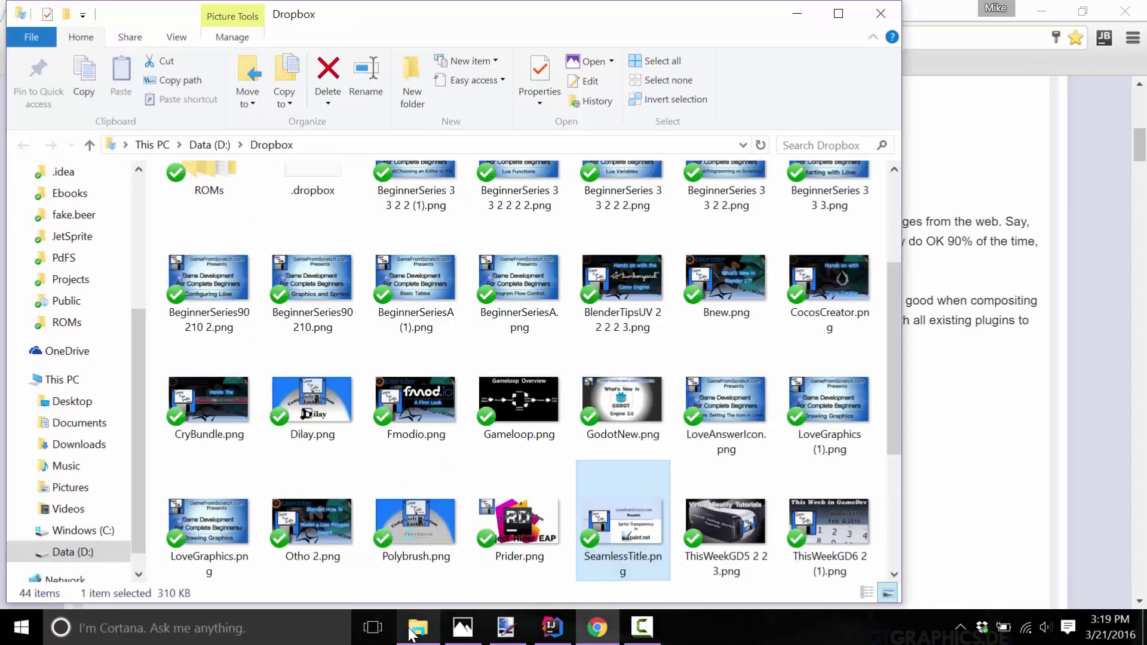
left_click(97, 533)
double_click(244, 285)
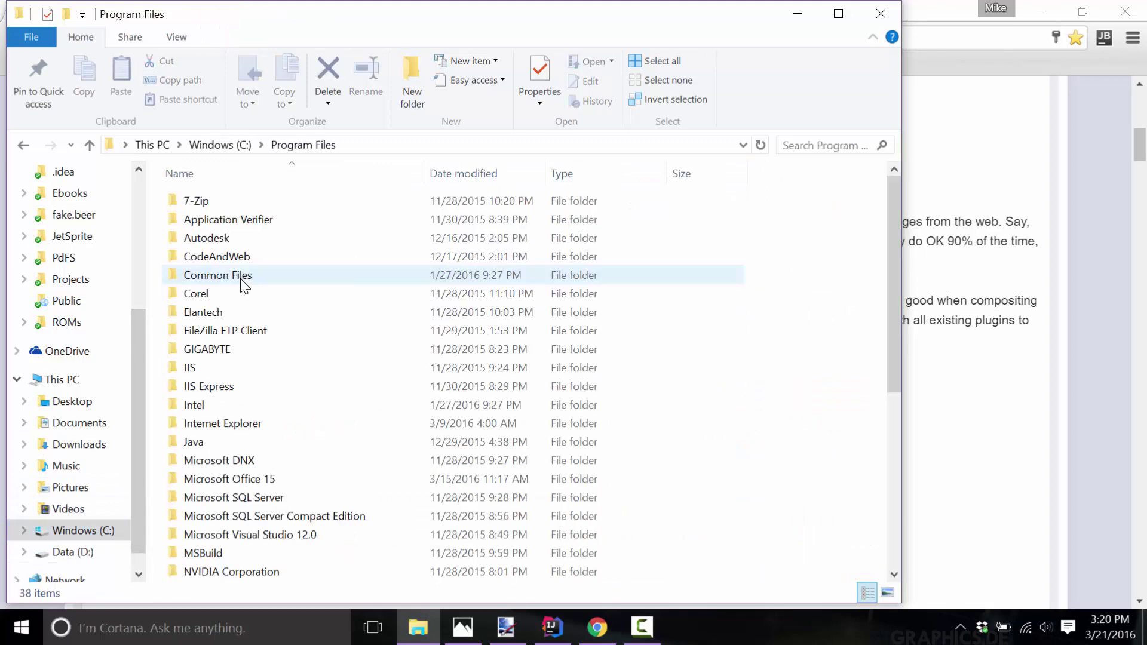
scroll(236, 383, "down", 3)
double_click(228, 424)
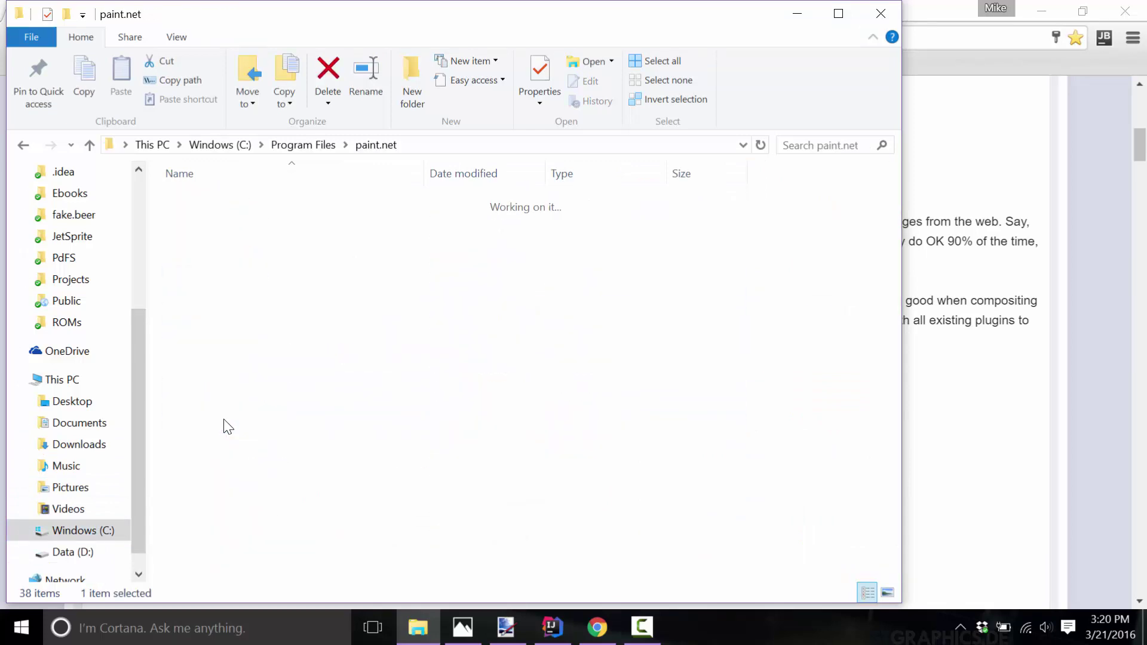
double_click(221, 202)
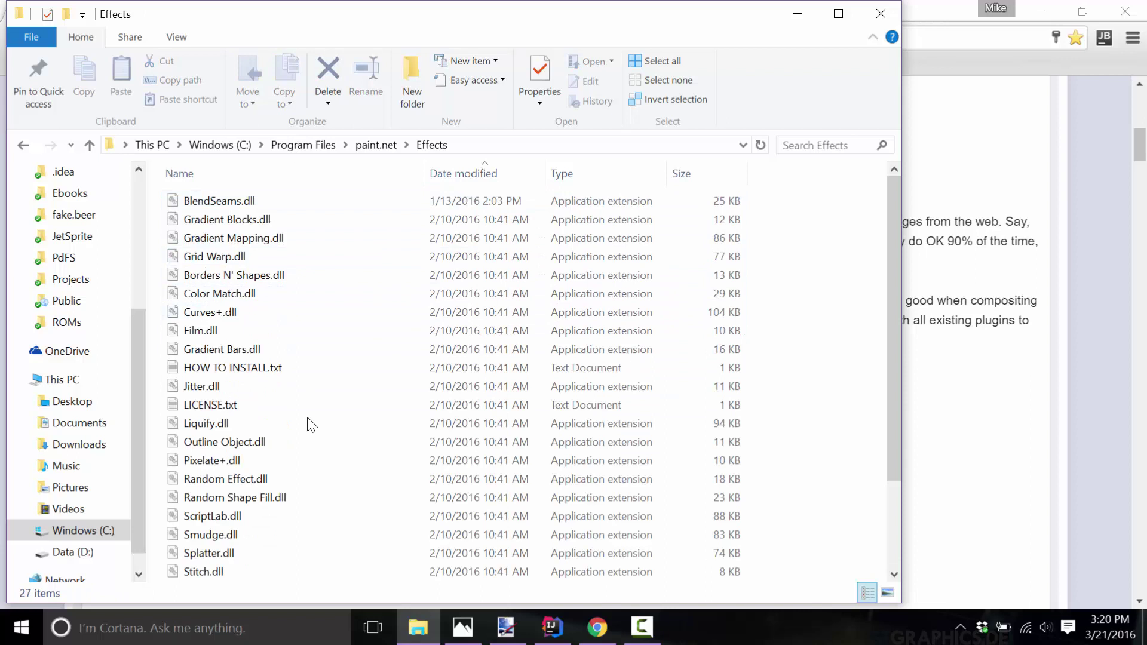
mouse_move(345, 300)
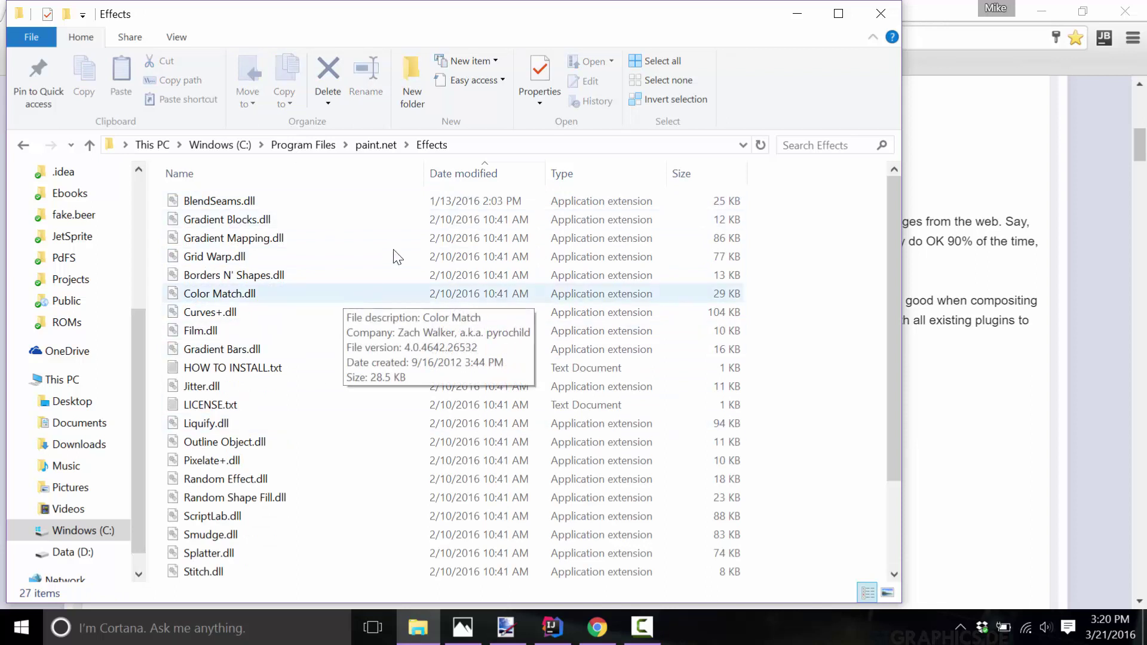
left_click(907, 12)
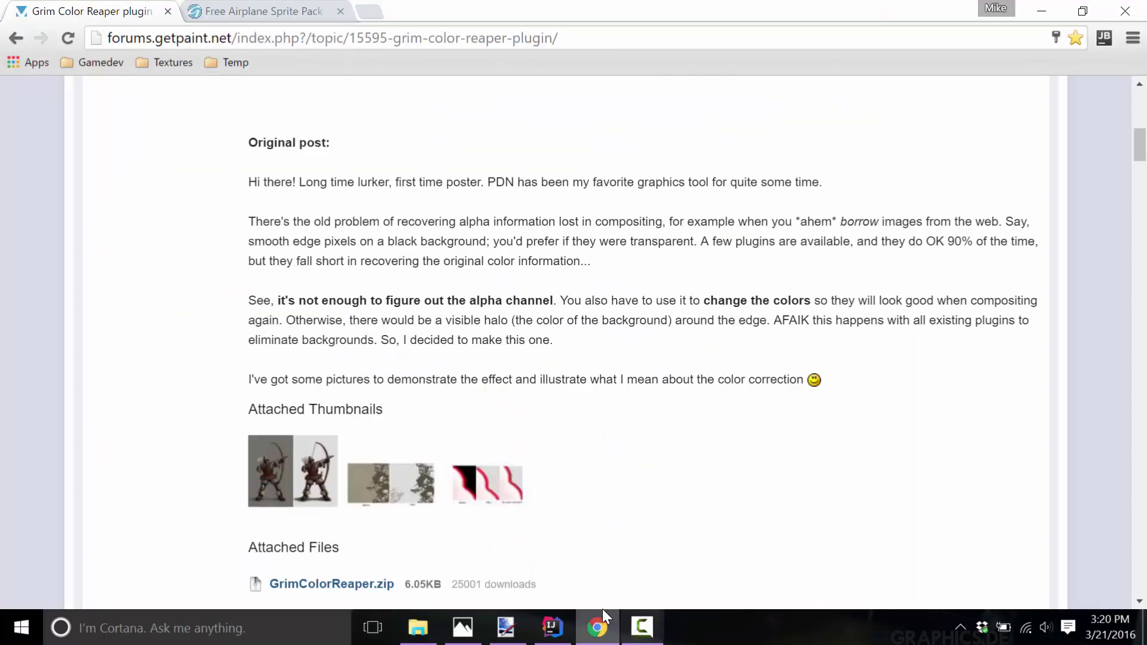
- Undo both teal deletions to restore the solid background, then browse the Effects menu categories
left_click(506, 627)
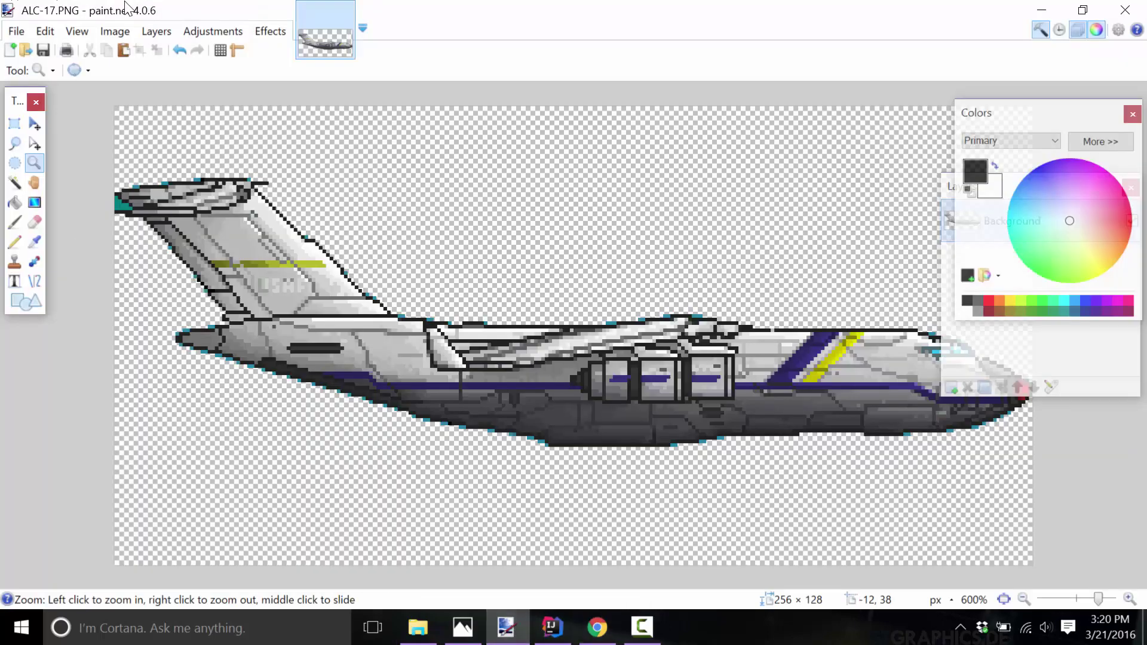
key("ctrl+z")
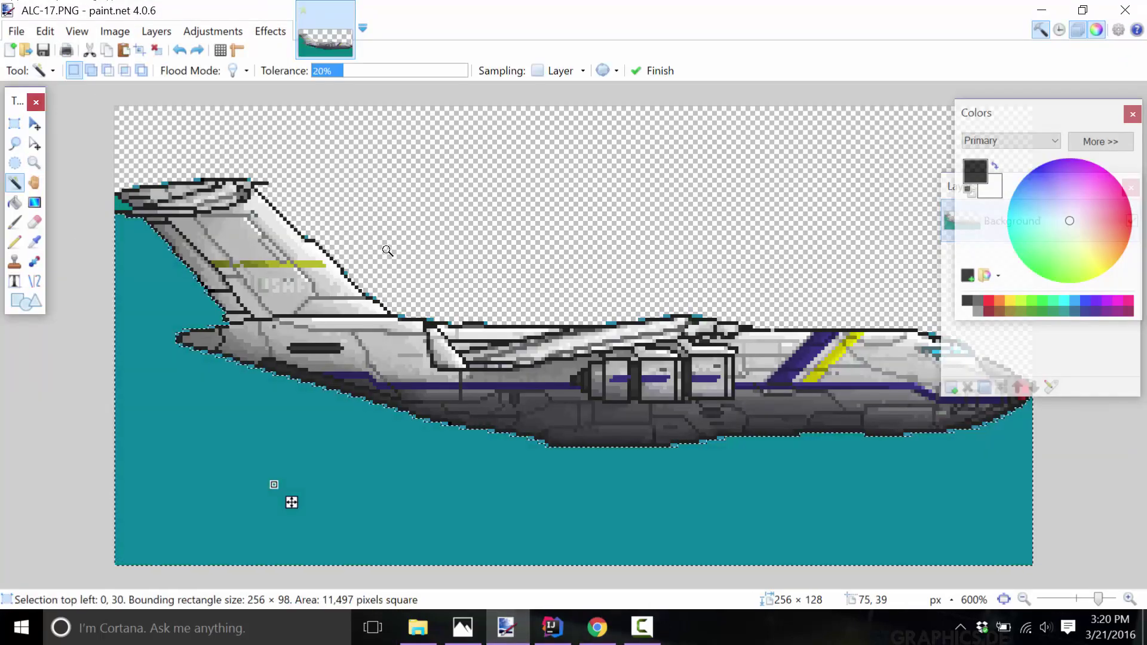
key("ctrl+z")
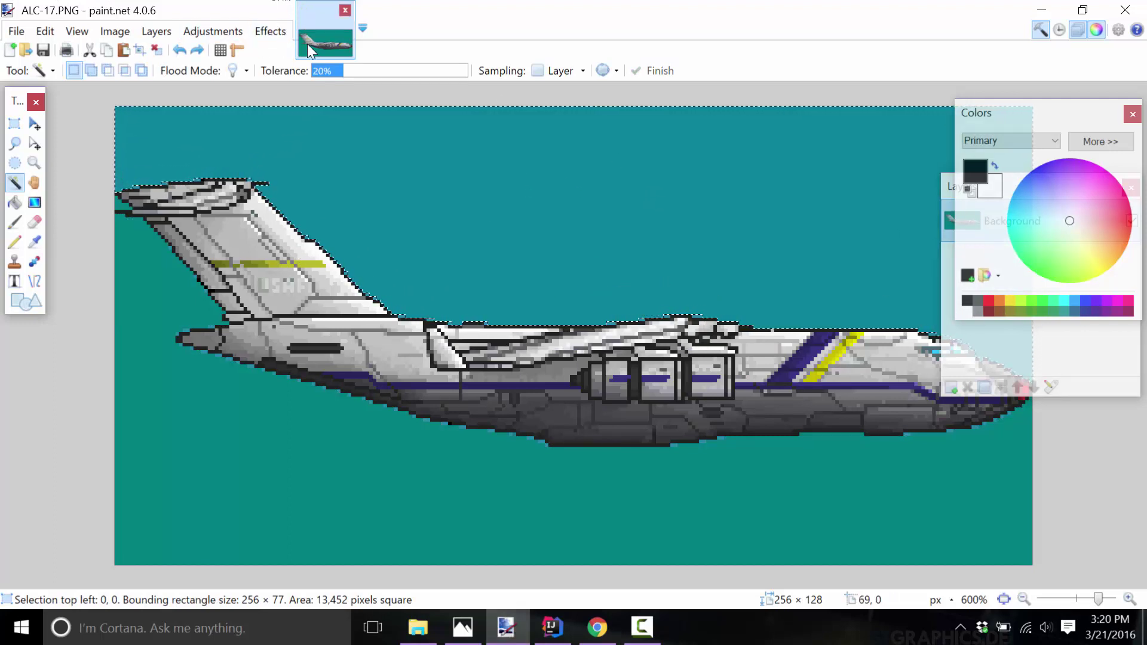
left_click(270, 31)
mouse_move(299, 106)
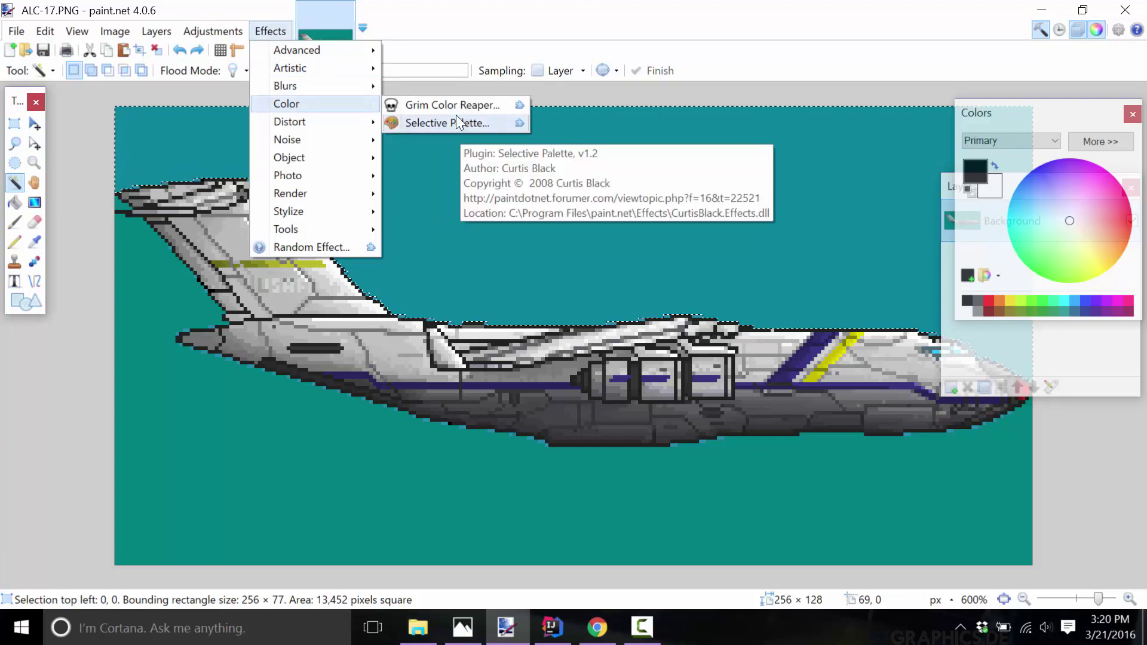
mouse_move(299, 193)
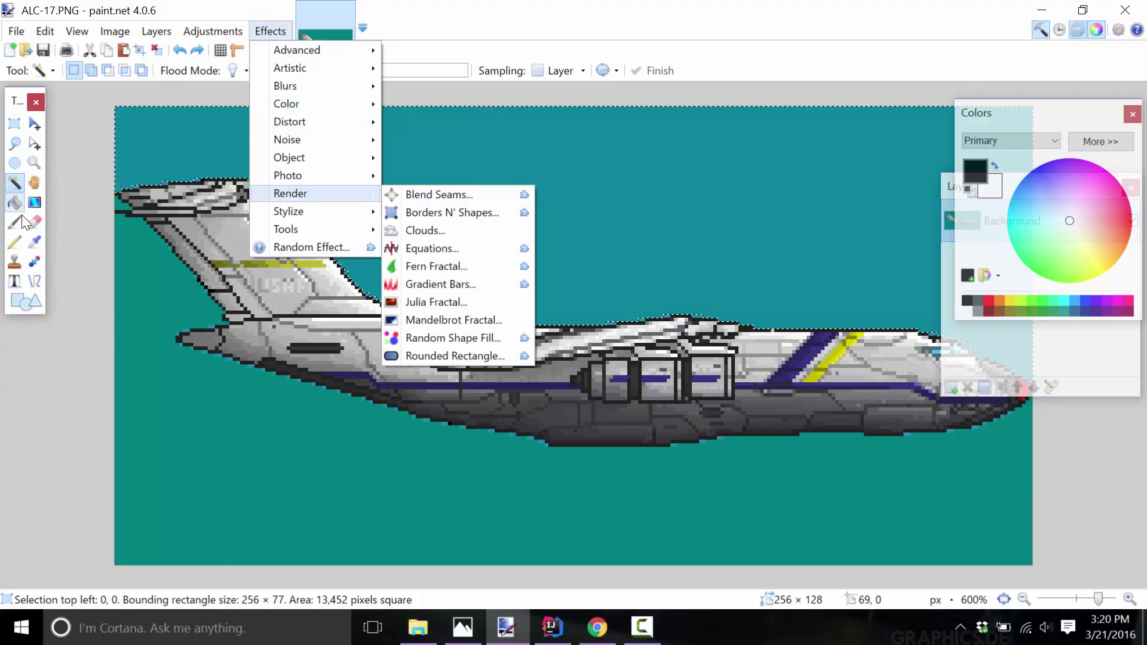
- Sample the teal as primary colour, deselect the selection, and move the Layers panel aside
left_click(35, 242)
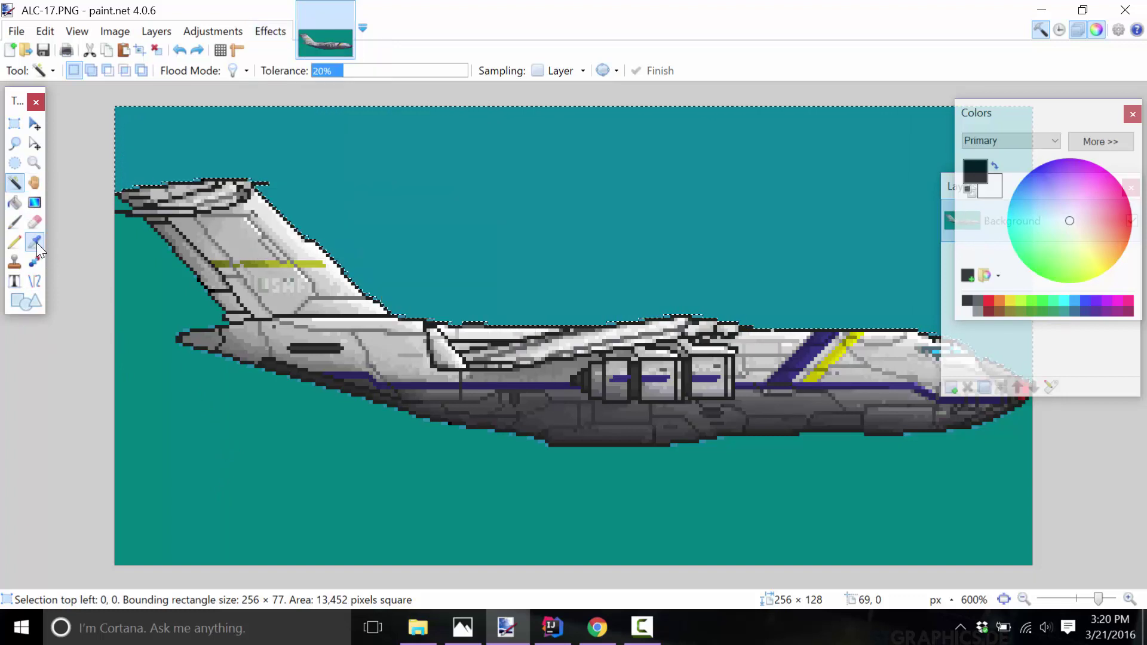
left_click(595, 247)
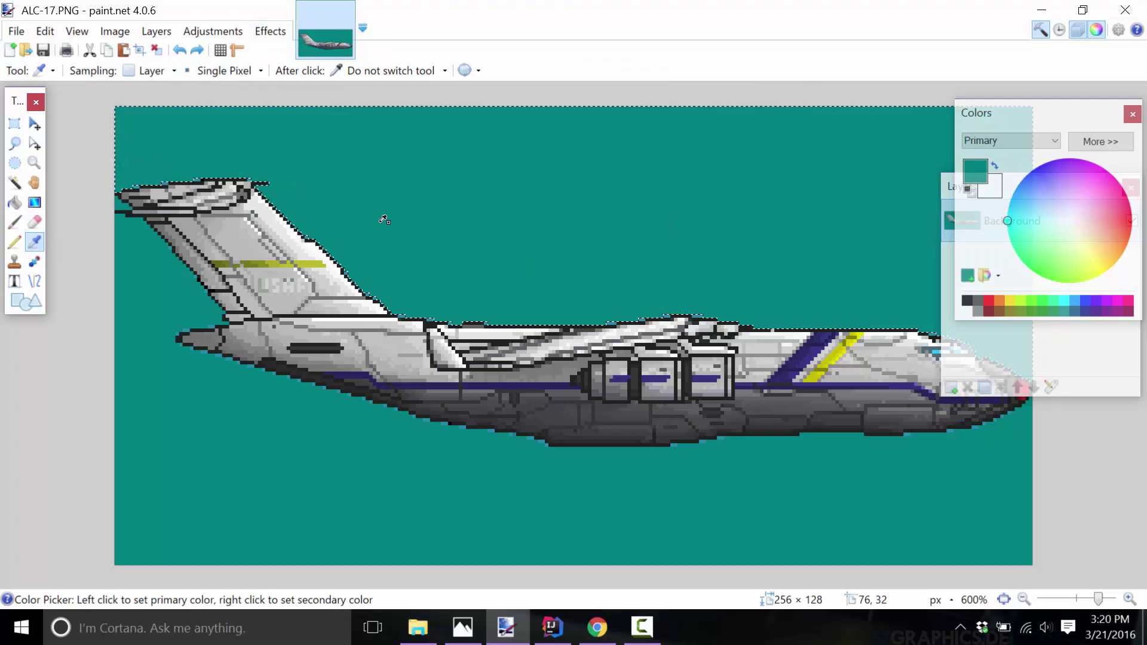
left_click(76, 31)
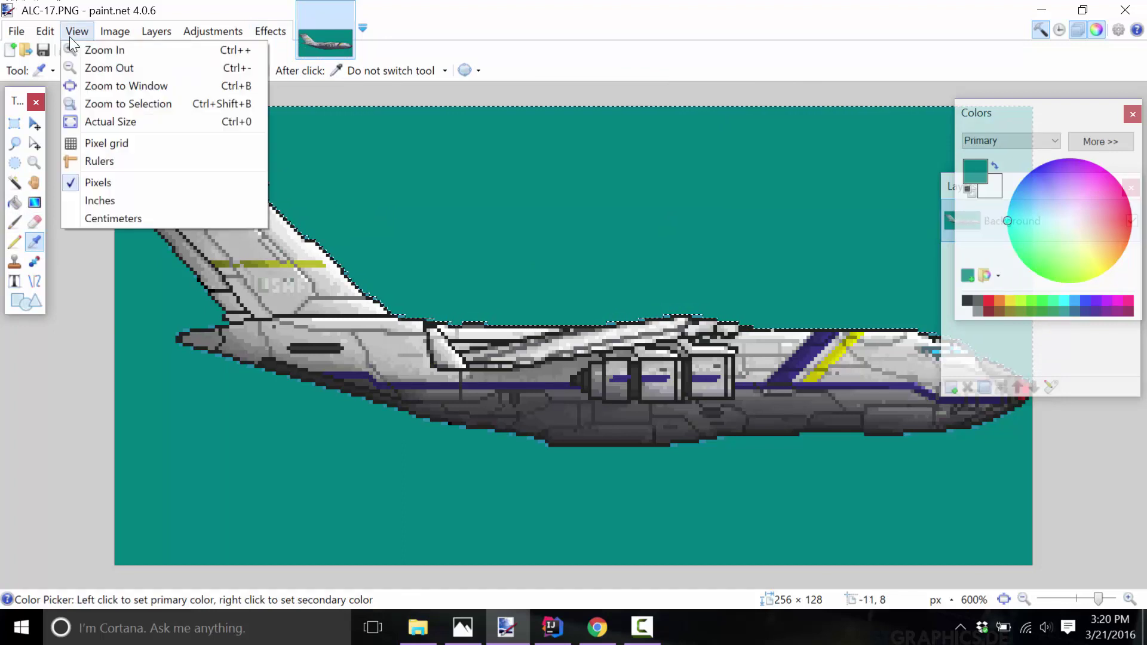
mouse_move(48, 31)
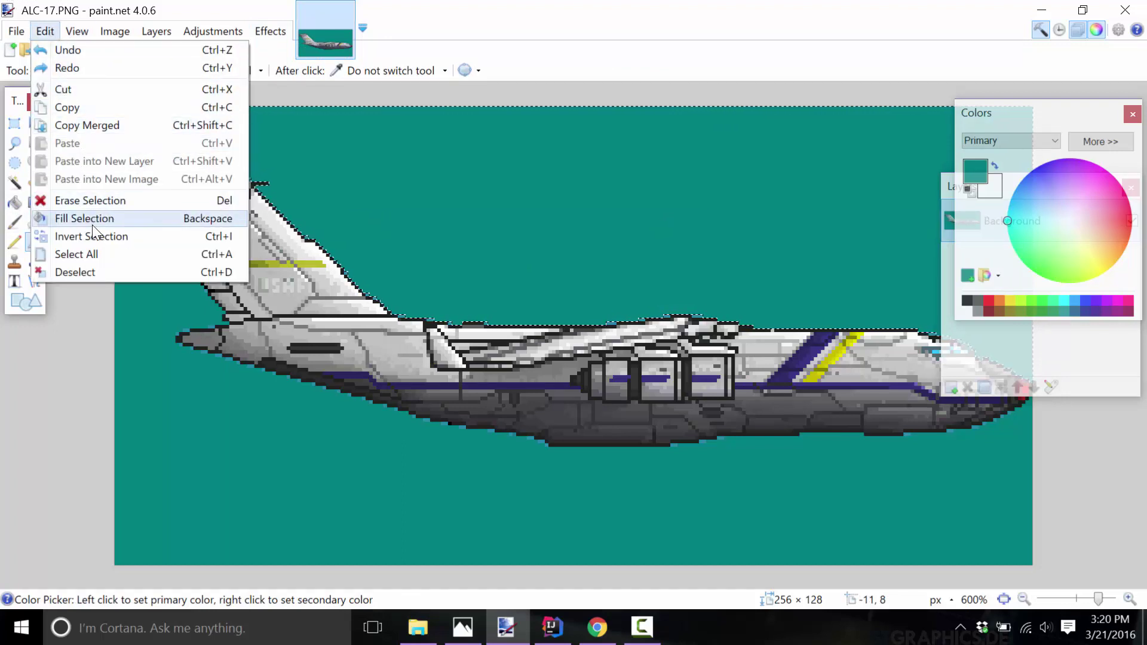
left_click(110, 266)
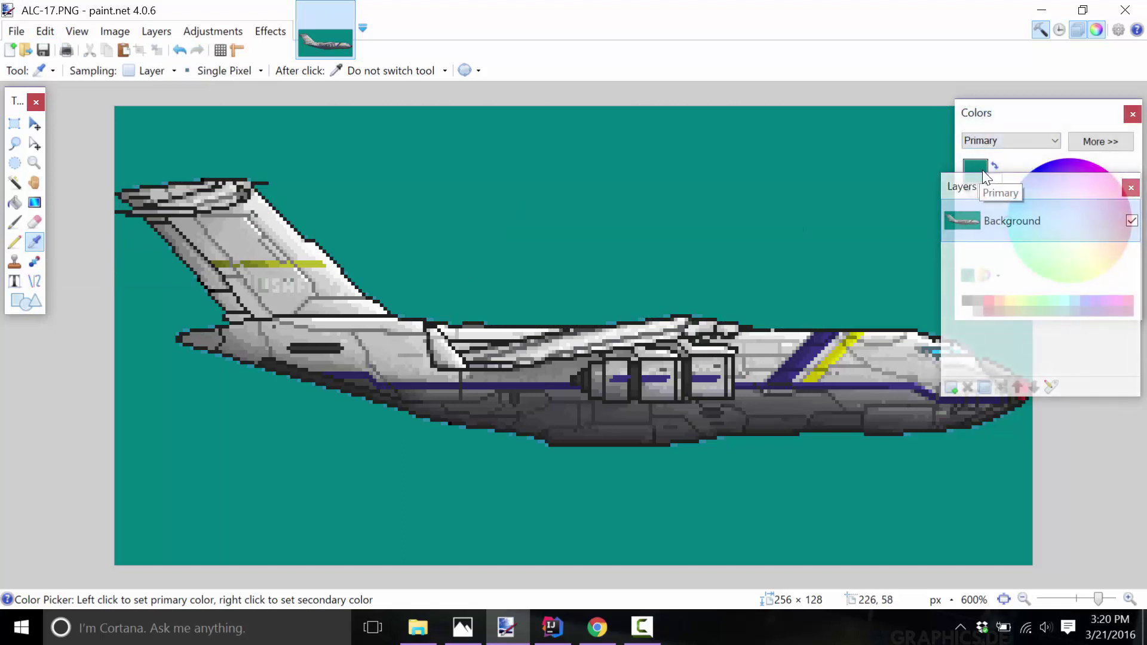
left_click_drag(1003, 188, 814, 95)
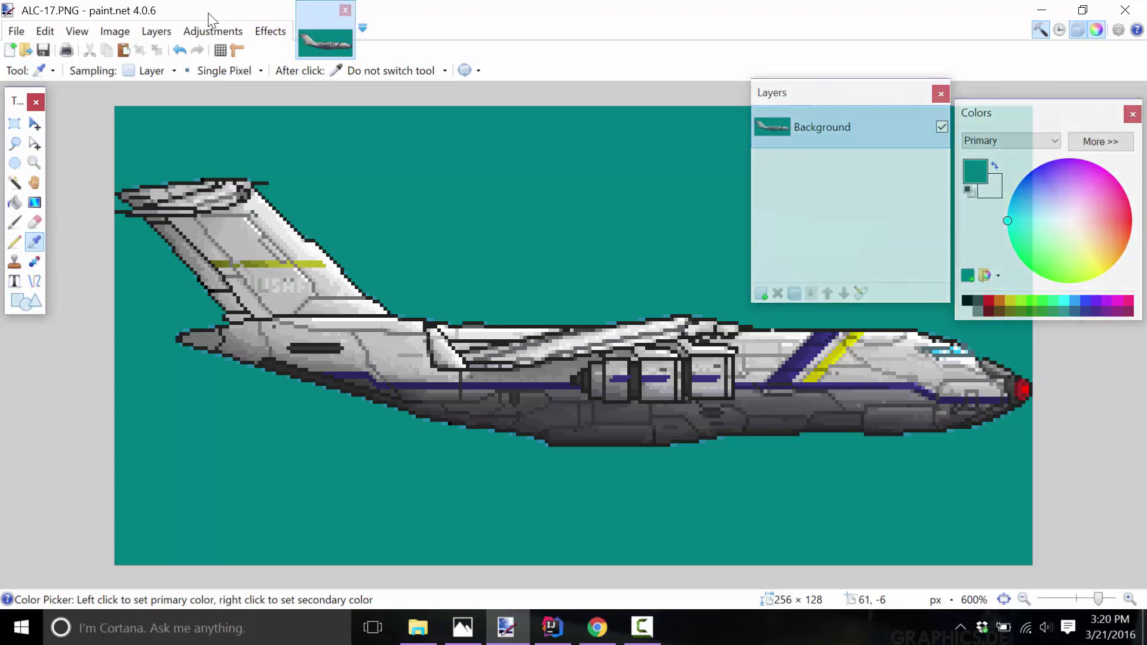
- Run Effects > Color > Grim Color Reaper with tolerance 19.05 on the Primary Color and apply it
left_click(272, 33)
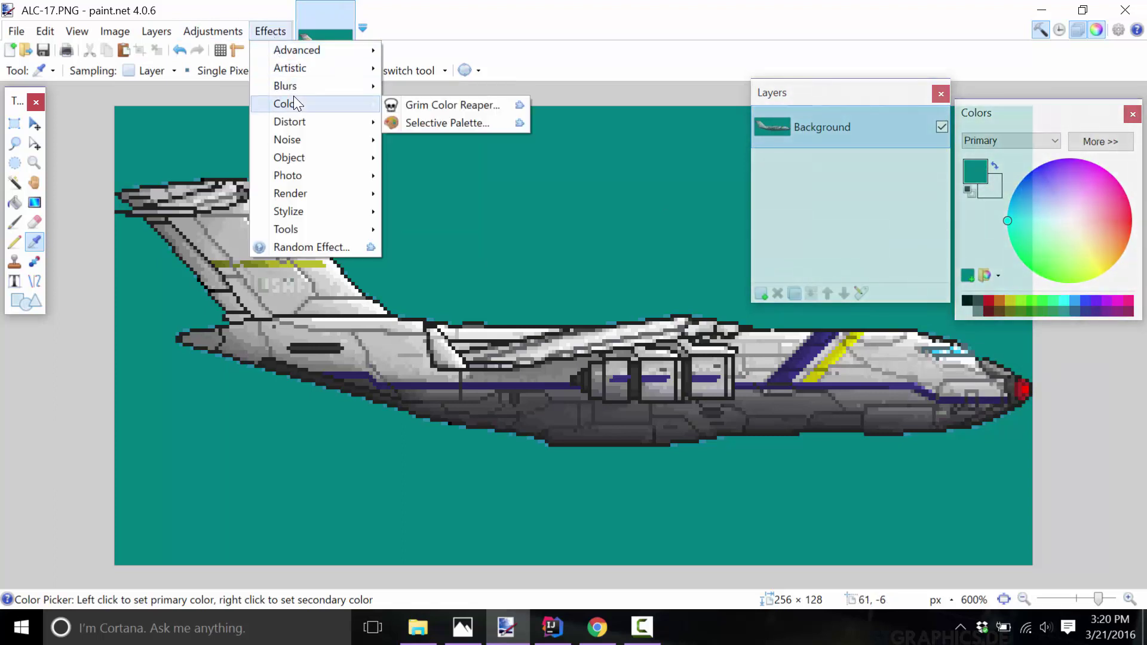
left_click(457, 107)
left_click_drag(495, 214, 464, 98)
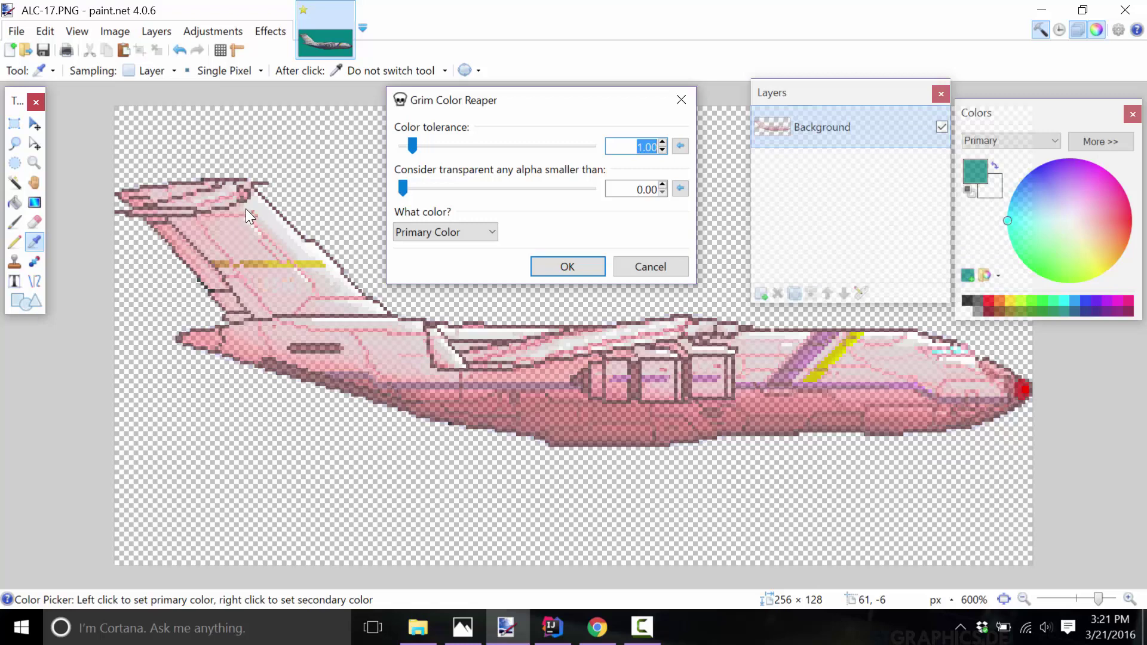
left_click_drag(412, 145, 585, 156)
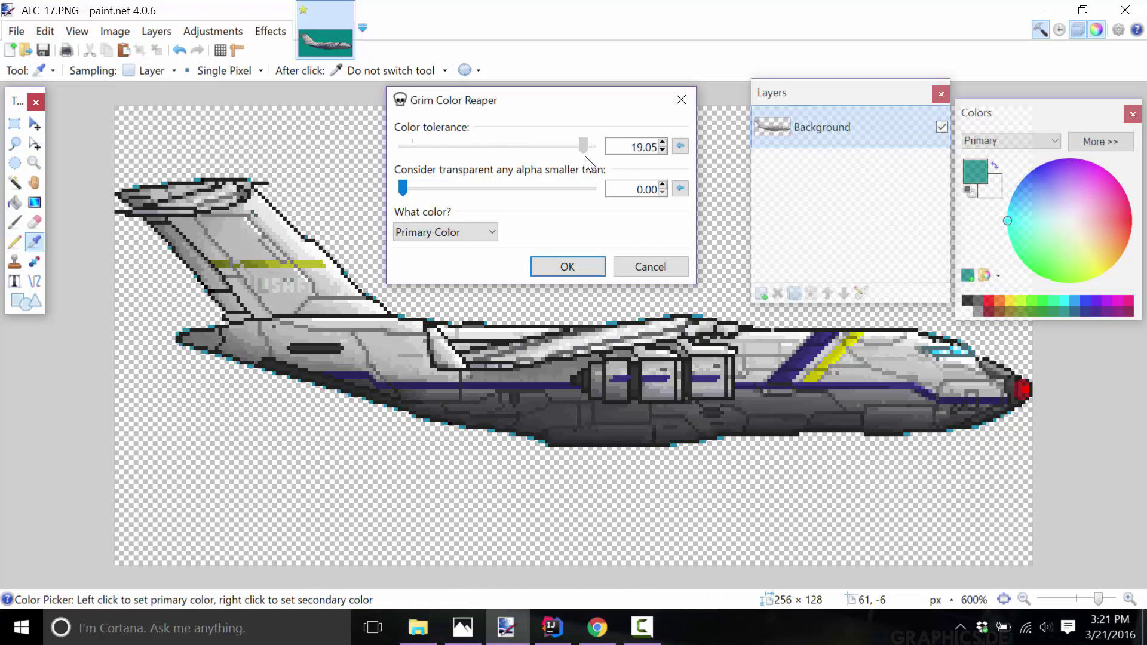
mouse_move(402, 189)
left_mouse_down()
mouse_move(604, 194)
mouse_move(395, 209)
left_mouse_up()
left_click(402, 234)
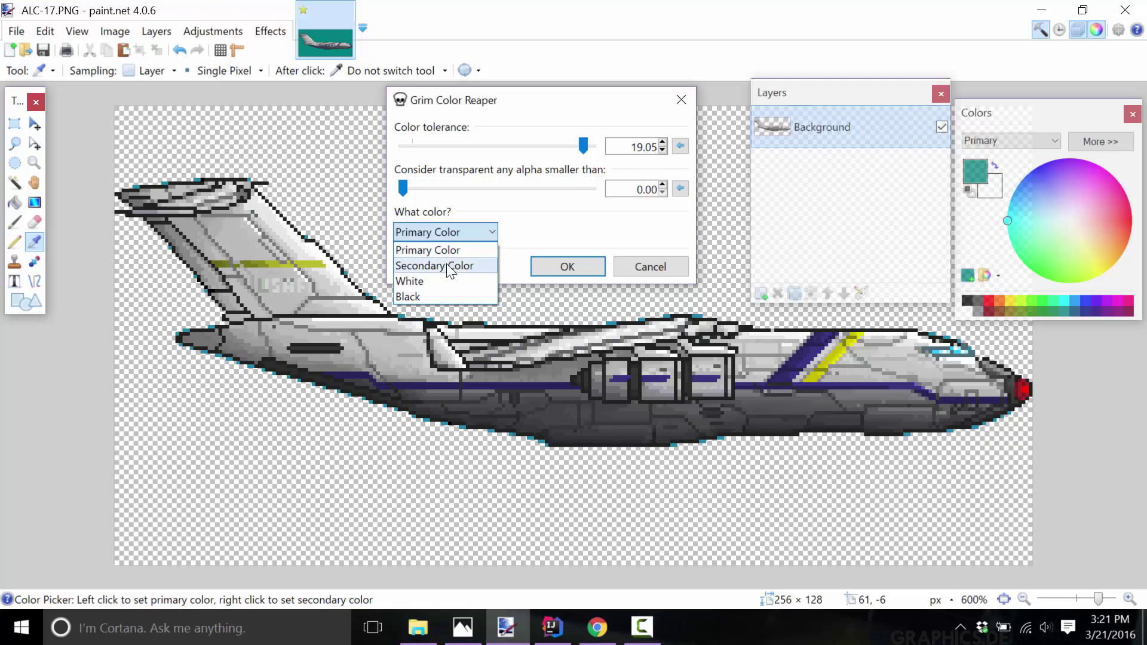
left_click(422, 233)
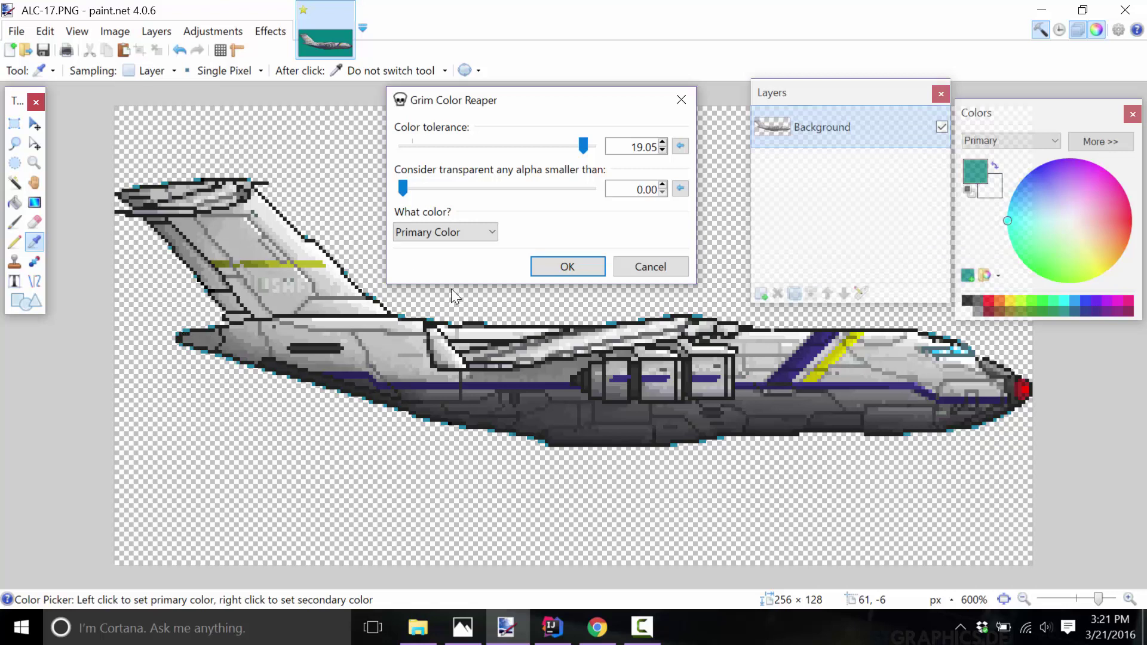
left_click(575, 267)
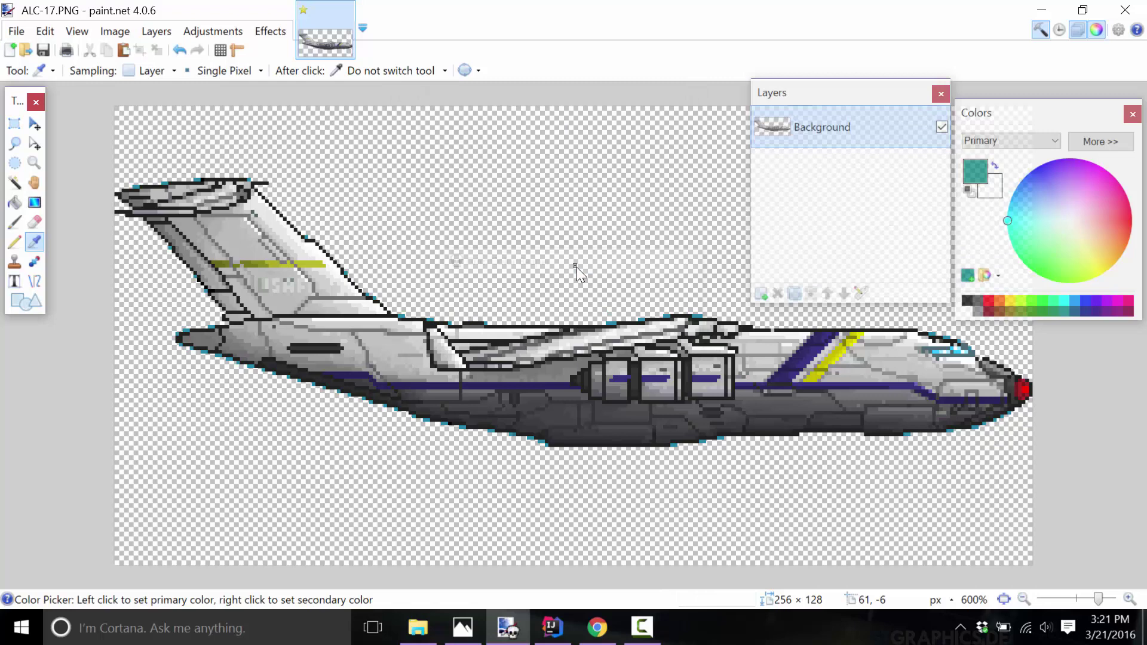
- Sample the blue-teal fringe colour, rerun Grim Color Reaper to clear the edge pixels, and save ALC-17.PNG
left_click(610, 322)
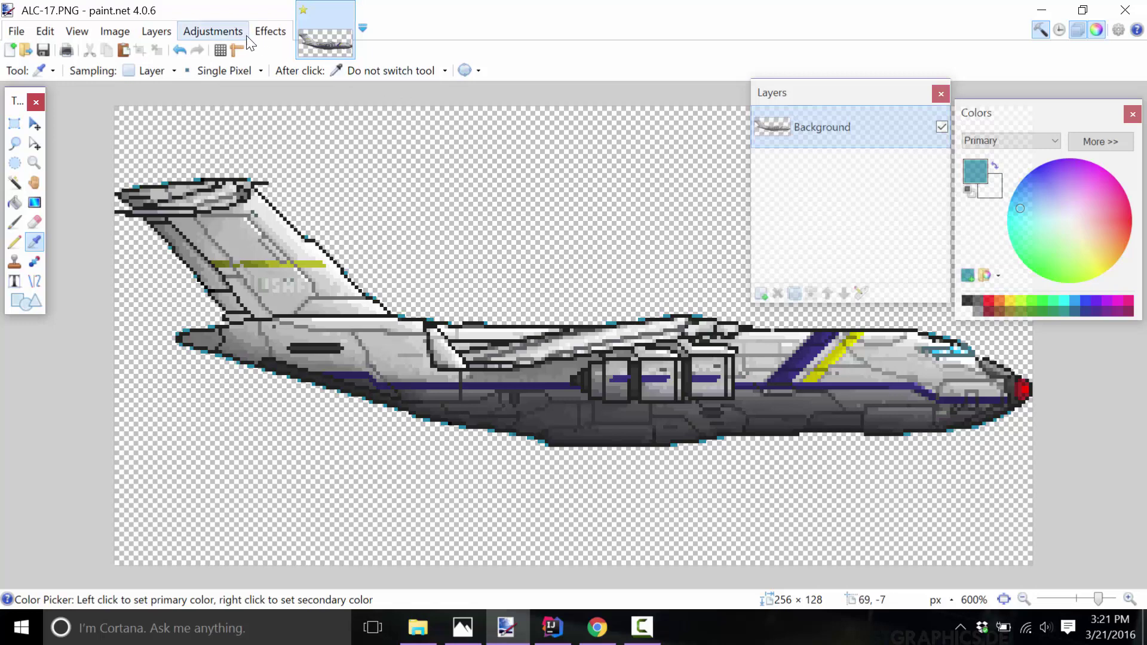
left_click(265, 33)
mouse_move(333, 126)
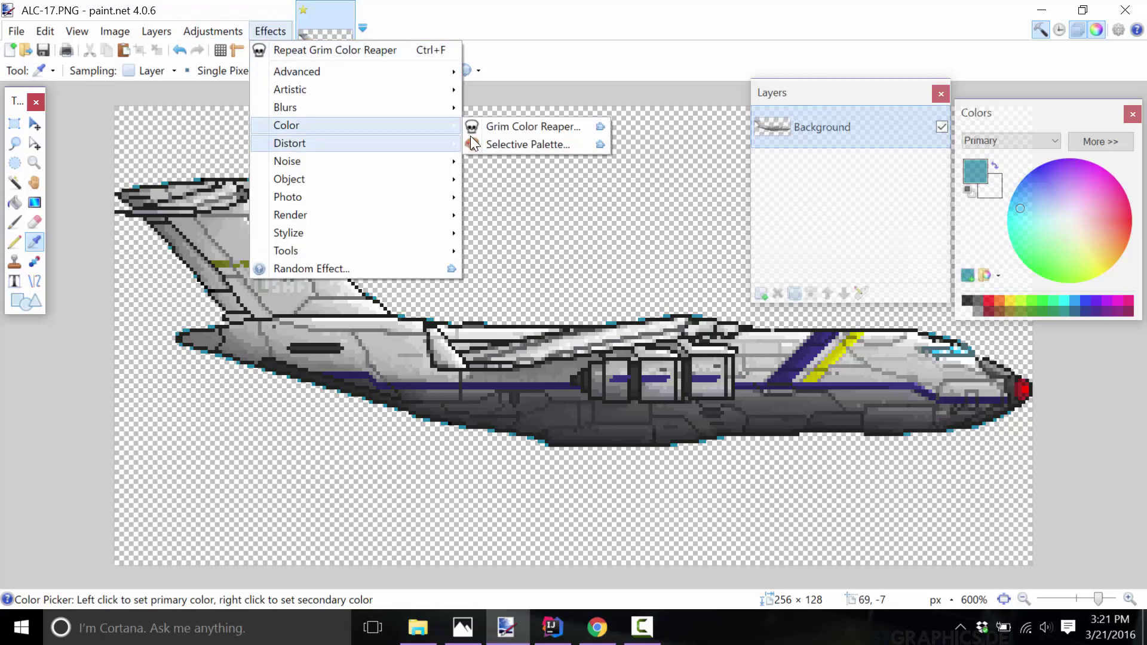
left_click(518, 130)
left_click_drag(555, 218, 540, 103)
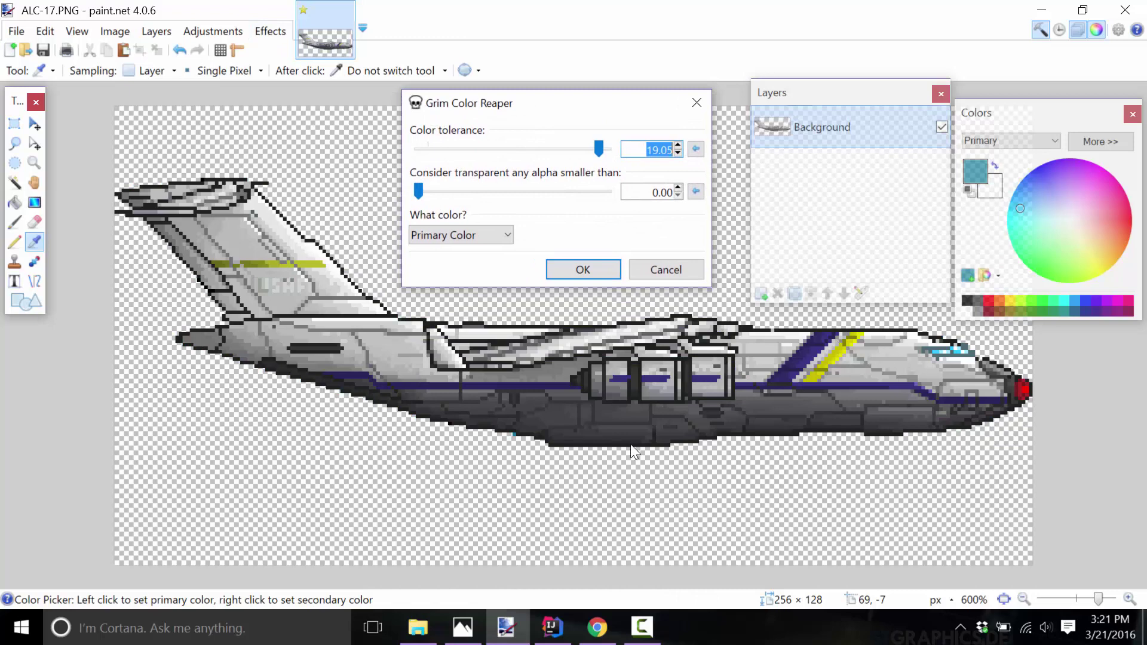
left_click(560, 267)
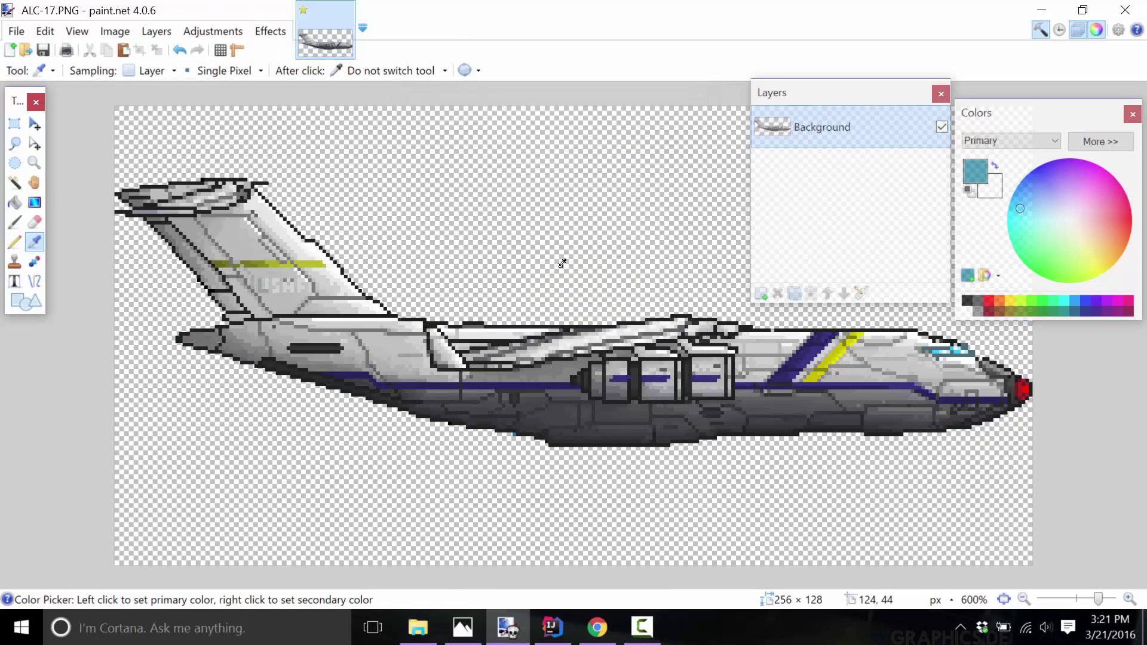
left_click(43, 50)
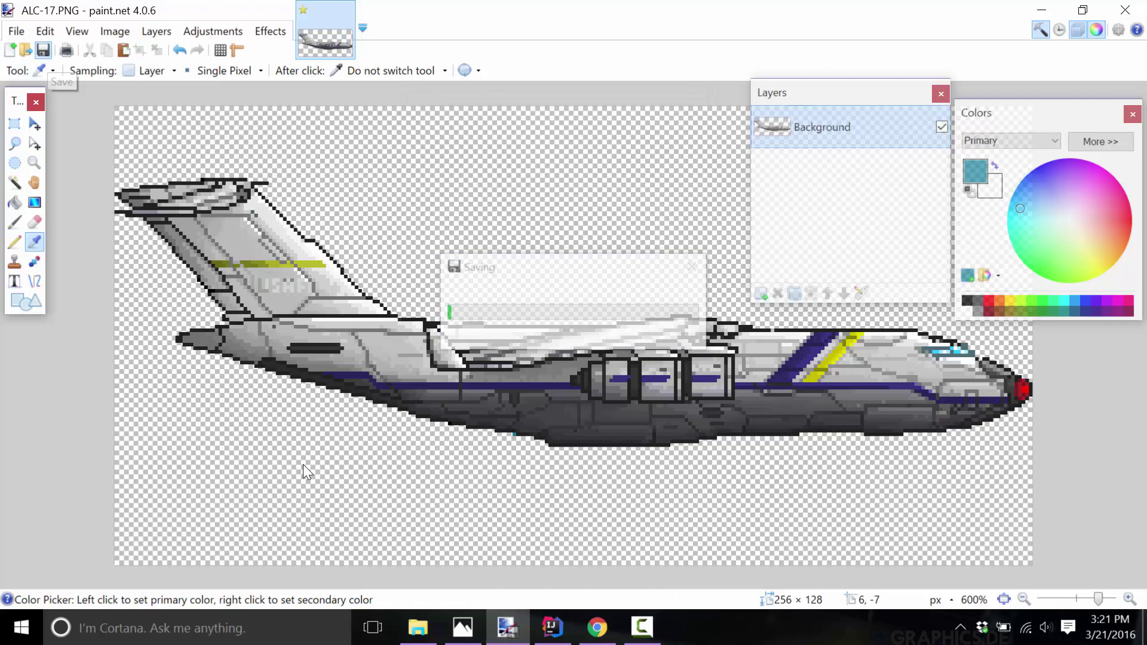
left_click(552, 625)
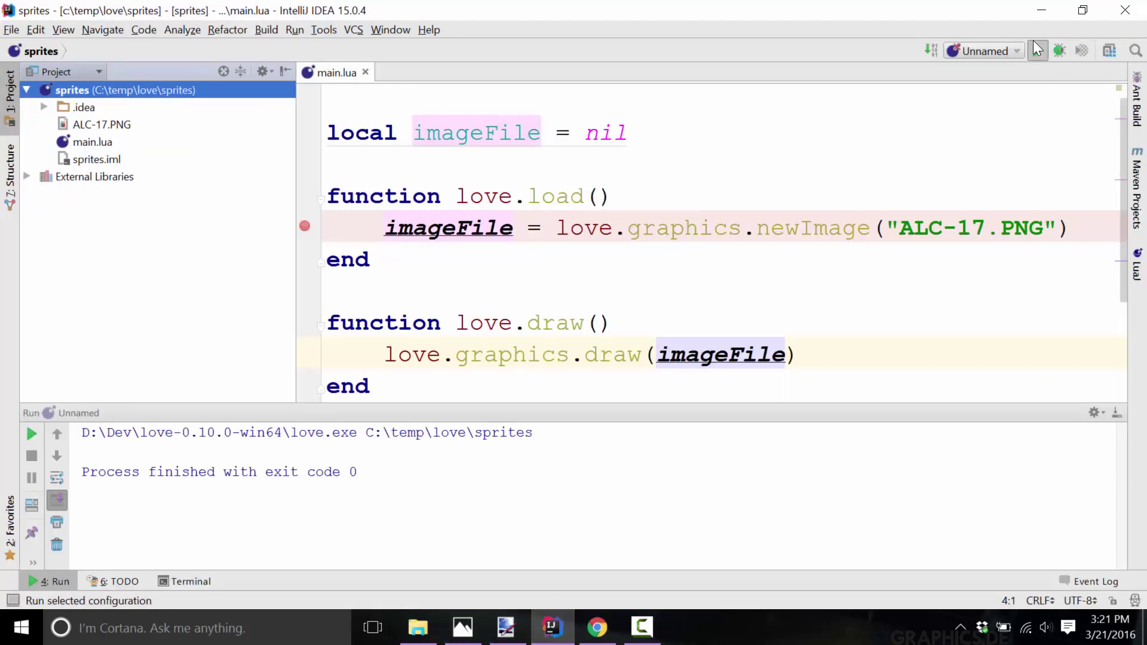
- Run the LÖVE sprites project to view the fringe-free airplane on black, then close the game
left_click(1036, 50)
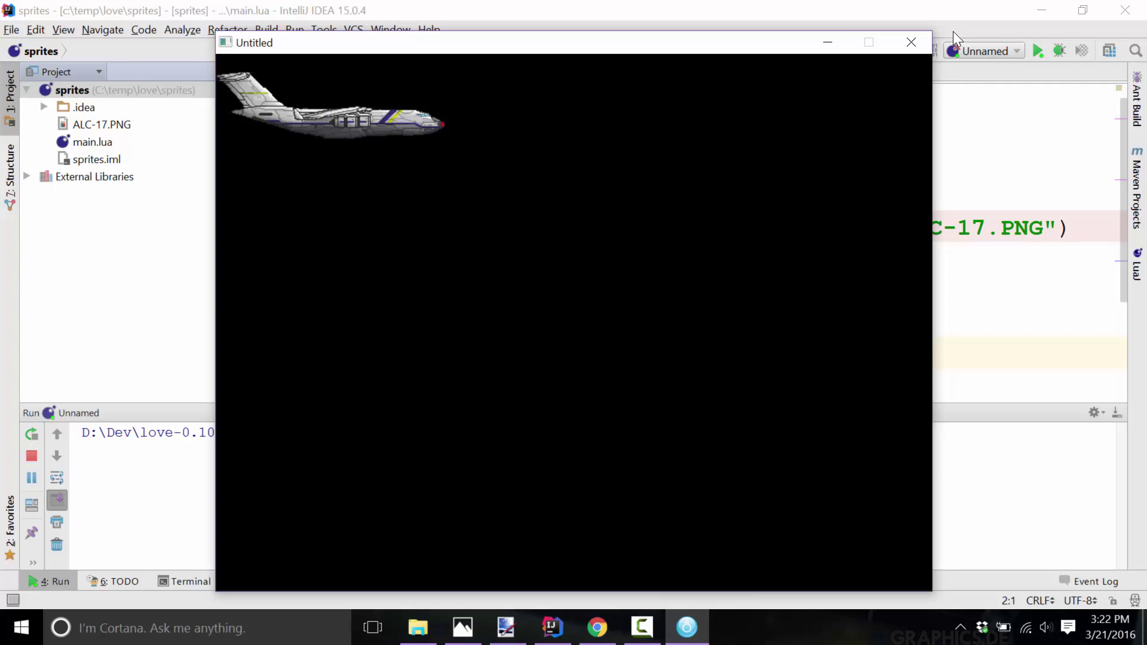
left_click(911, 42)
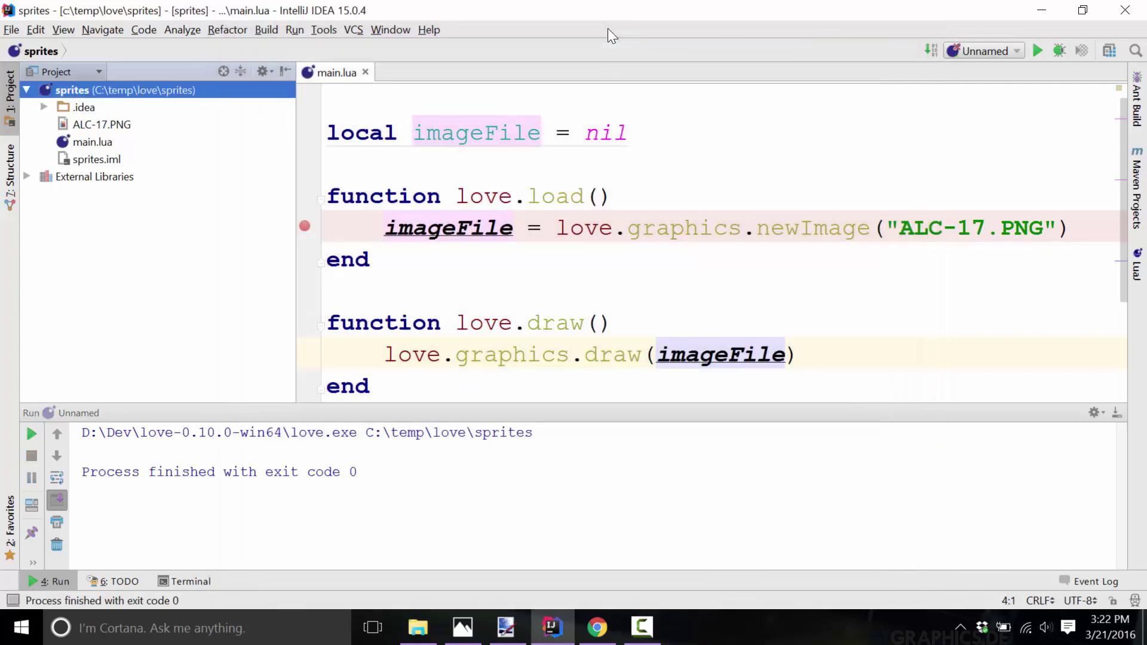